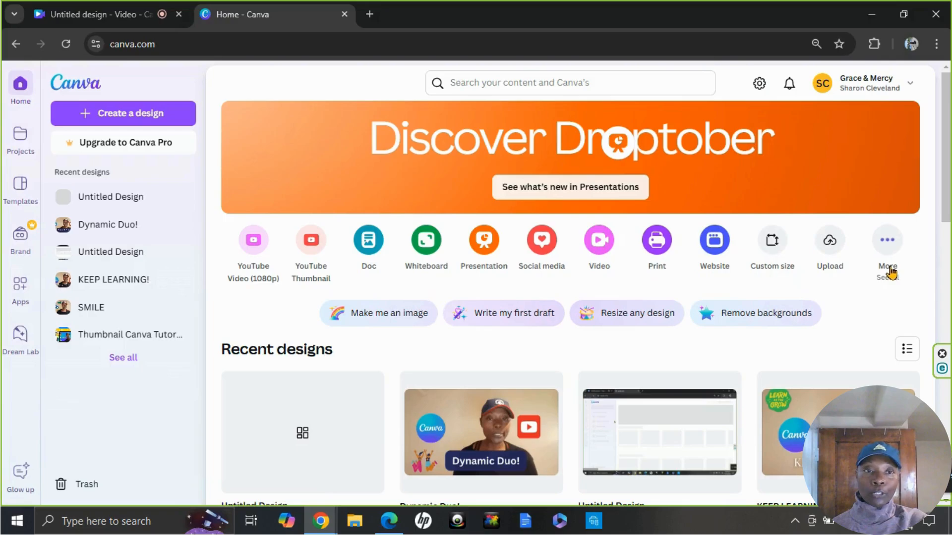
- Search the design types for "youtube video" and create a blank YouTube Video (1080p) design
left_click(888, 241)
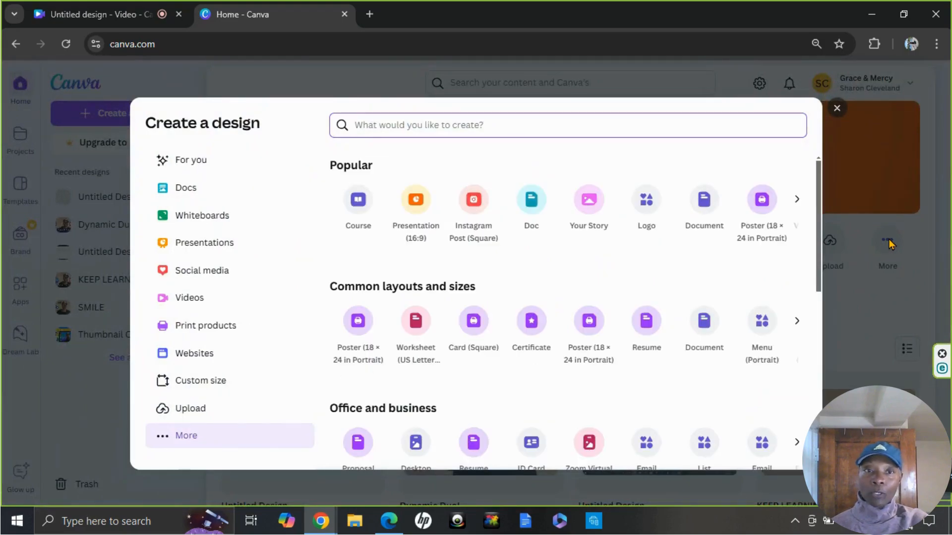
left_click(843, 107)
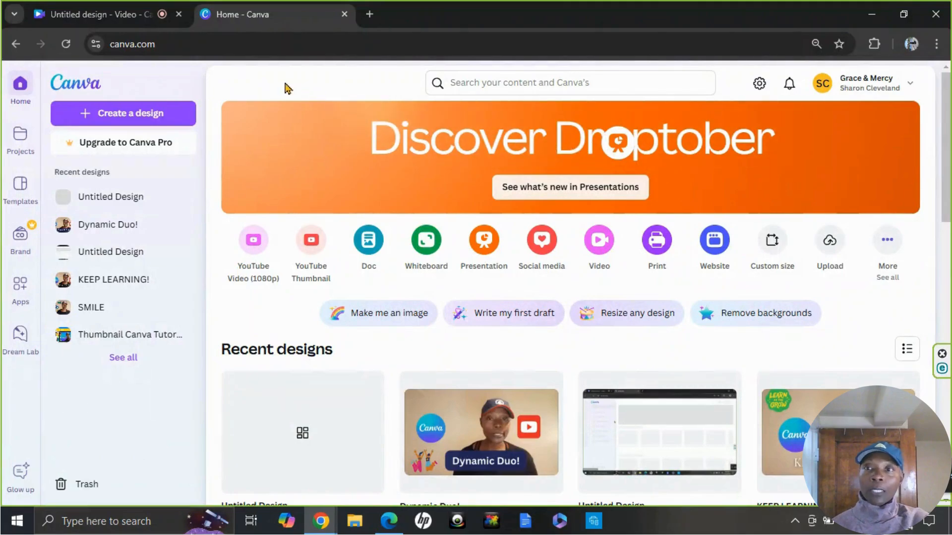
left_click(155, 114)
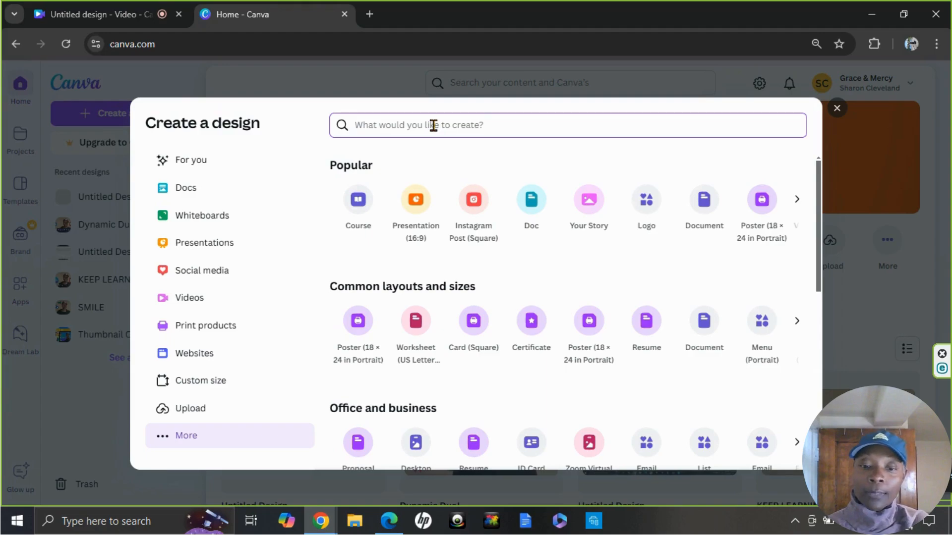
type("youtub")
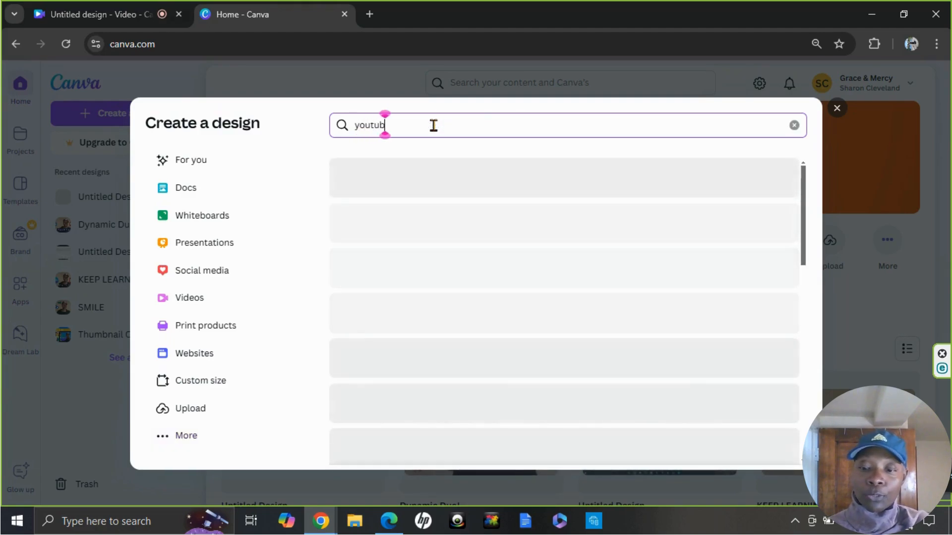
type("e video")
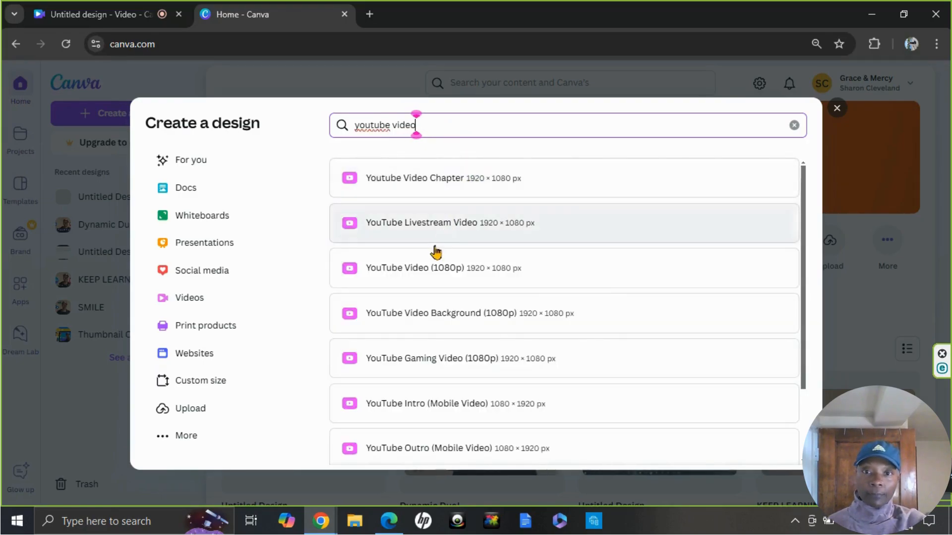
left_click(431, 268)
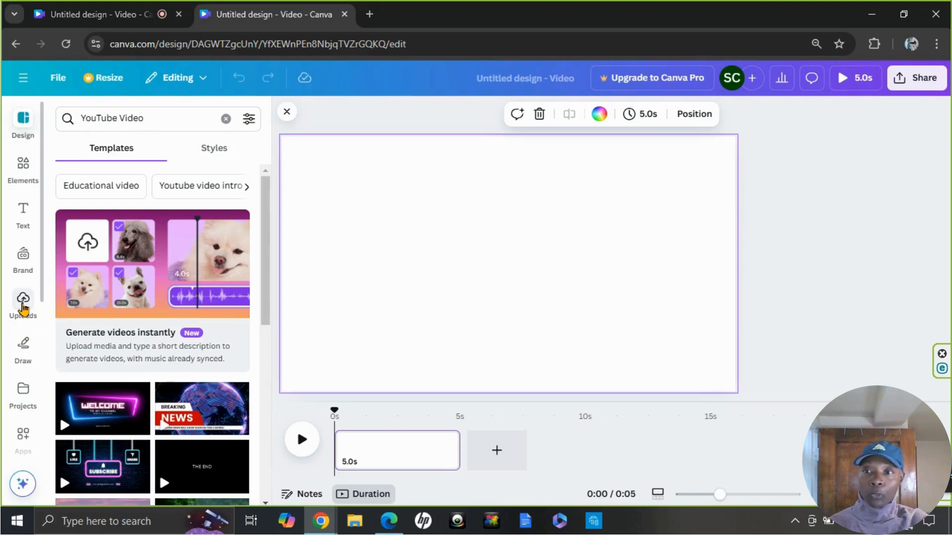
- Add the 18.7-second clip from the uploaded videos to the blank page
left_click(22, 307)
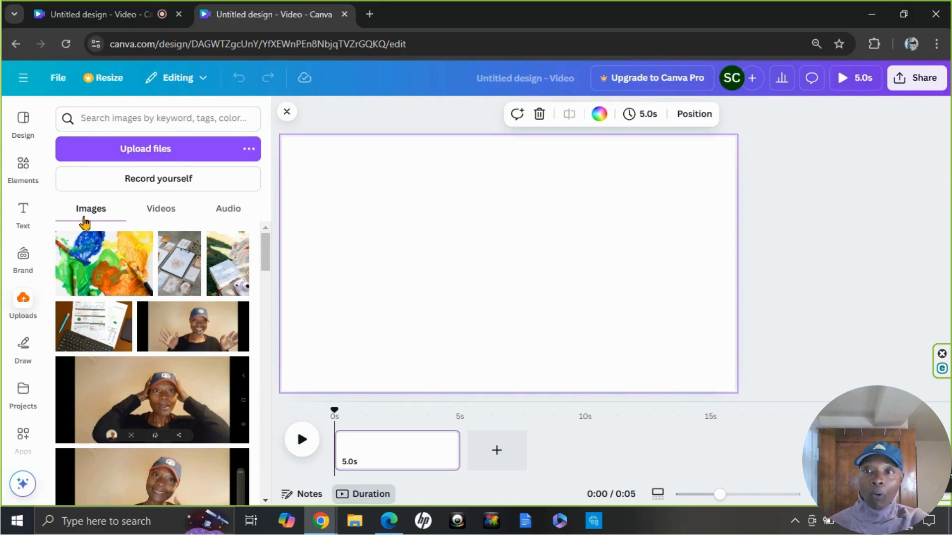
left_click(159, 209)
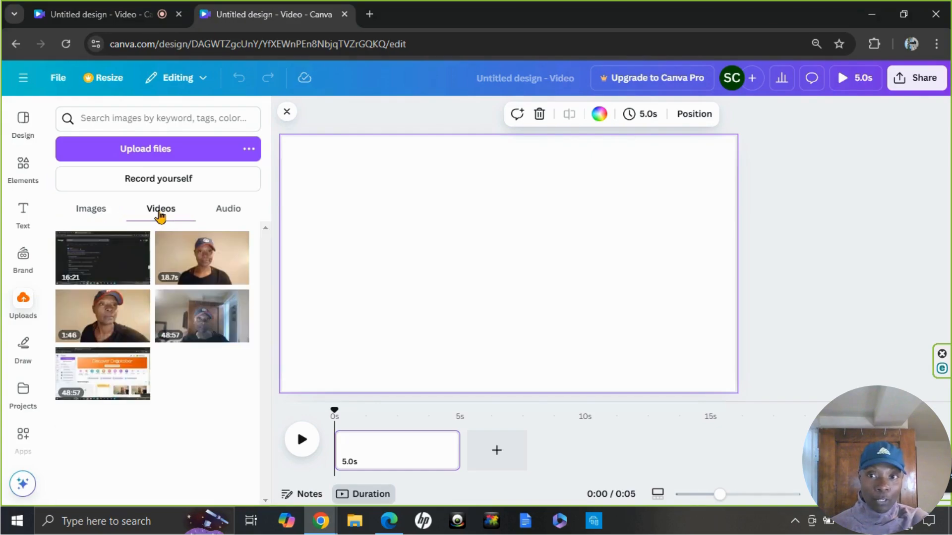
left_click(187, 262)
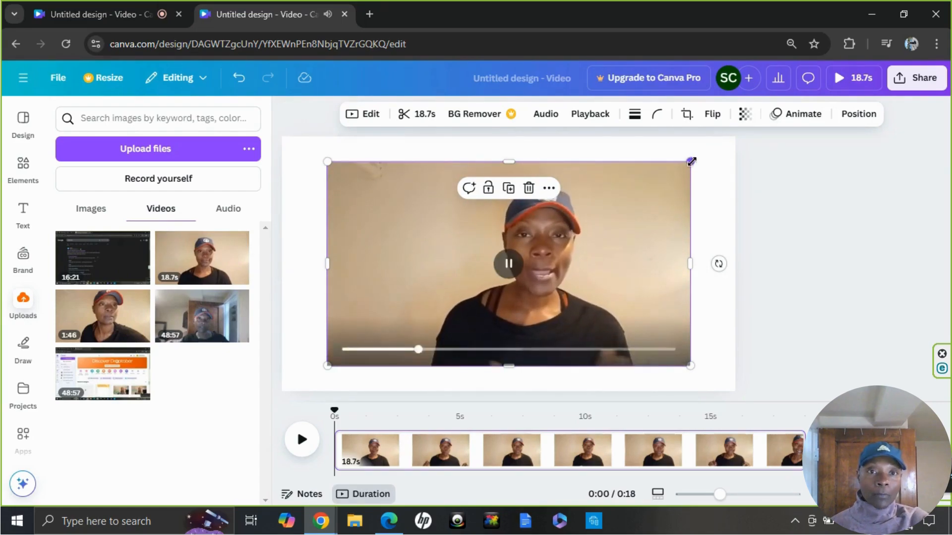
- Enlarge and reposition the video clip until it fills the whole page
left_click_drag(691, 161, 776, 146)
mouse_move(688, 198)
left_mouse_down()
mouse_move(665, 201)
mouse_move(692, 184)
left_mouse_up()
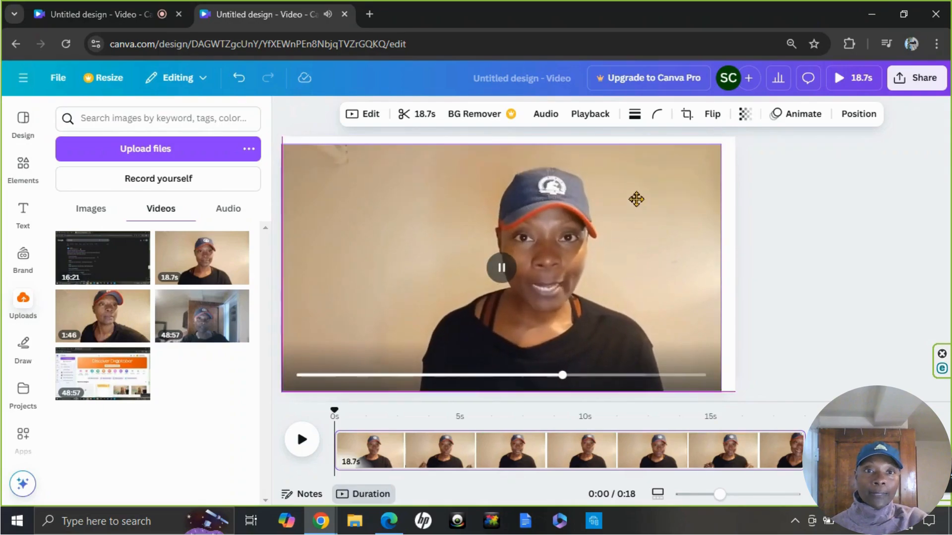
left_click_drag(720, 137, 740, 134)
left_click_drag(706, 174, 683, 167)
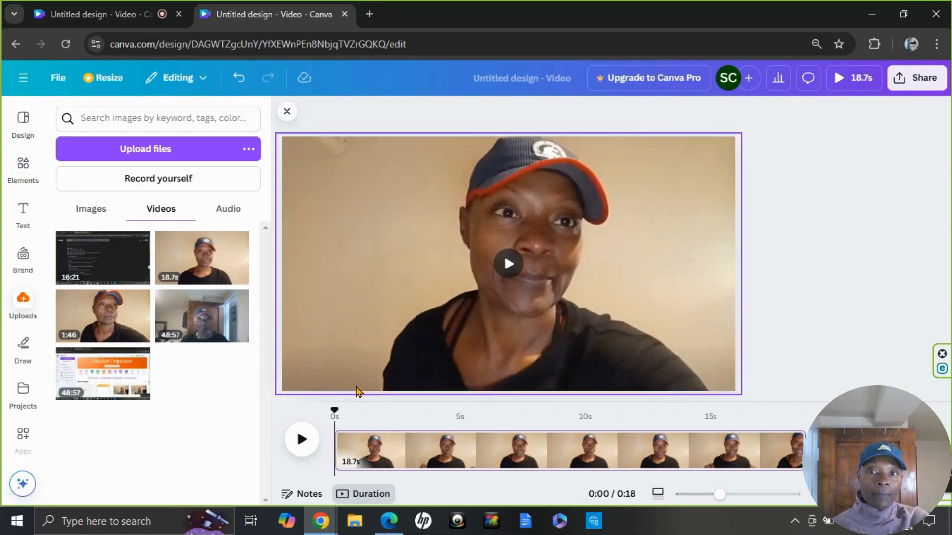
left_click_drag(709, 379, 277, 390)
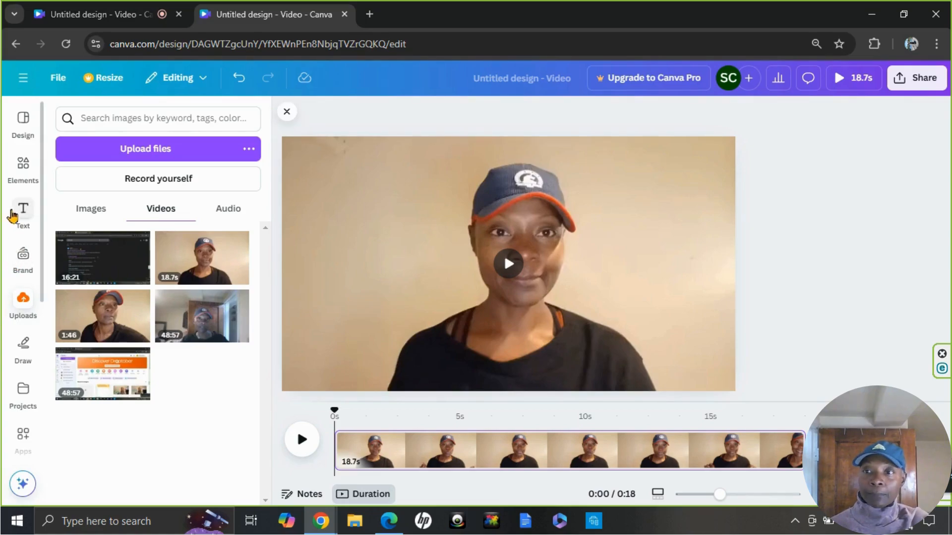
- Browse the Frame elements through the graphics, photos and audio categories, and clear the search
left_click(19, 170)
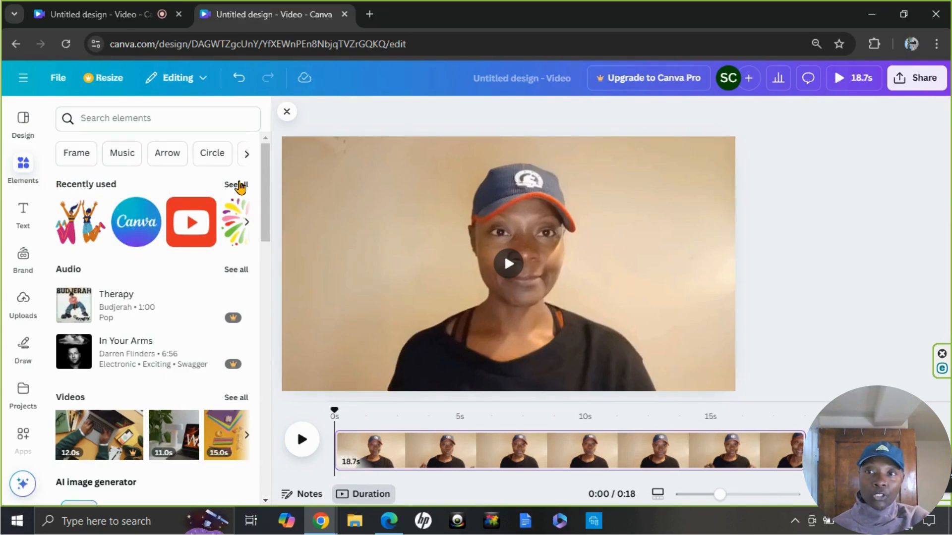
left_click(75, 154)
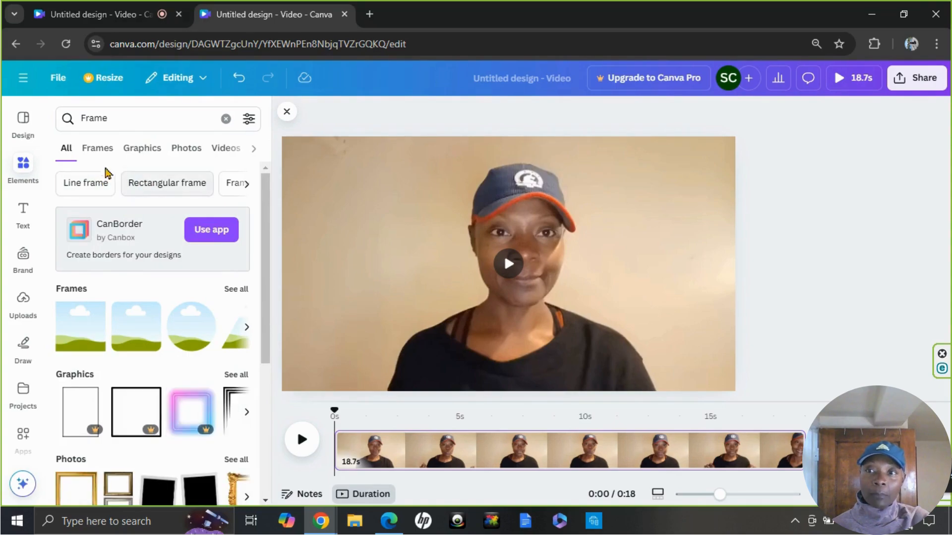
left_click(137, 154)
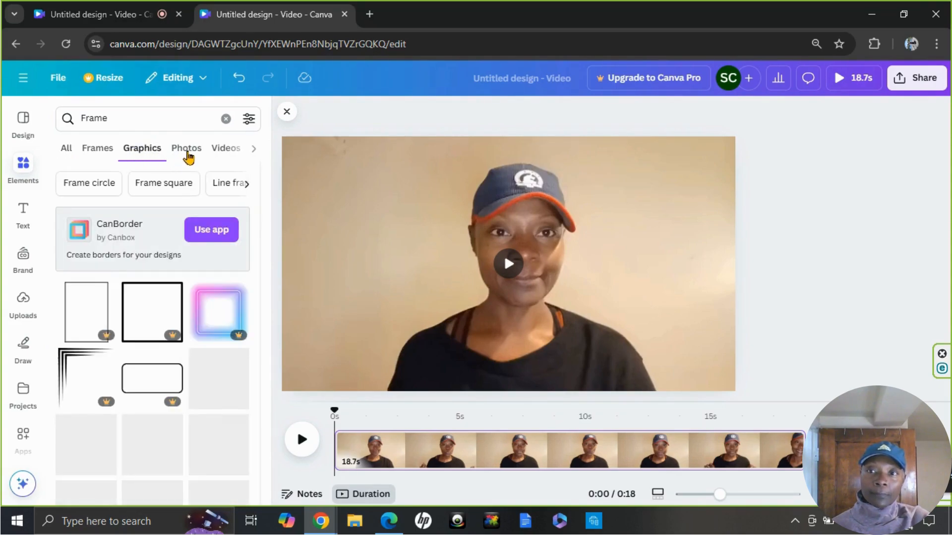
left_click(205, 154)
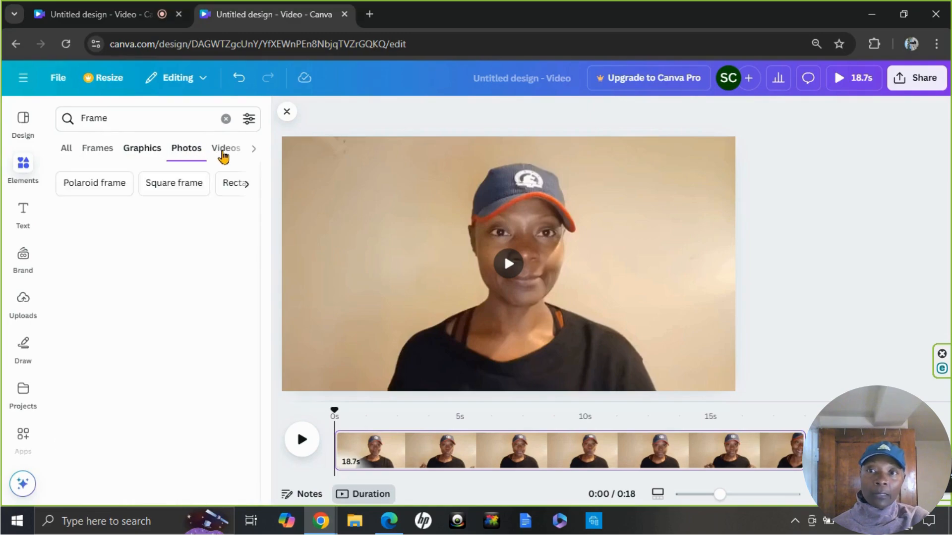
scroll(223, 151, "right", 2)
left_click(226, 149)
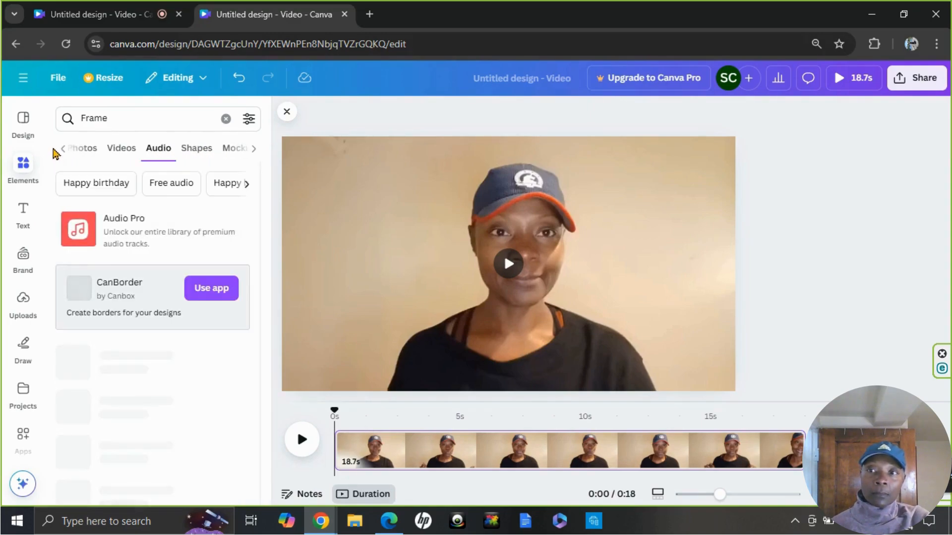
left_click(225, 119)
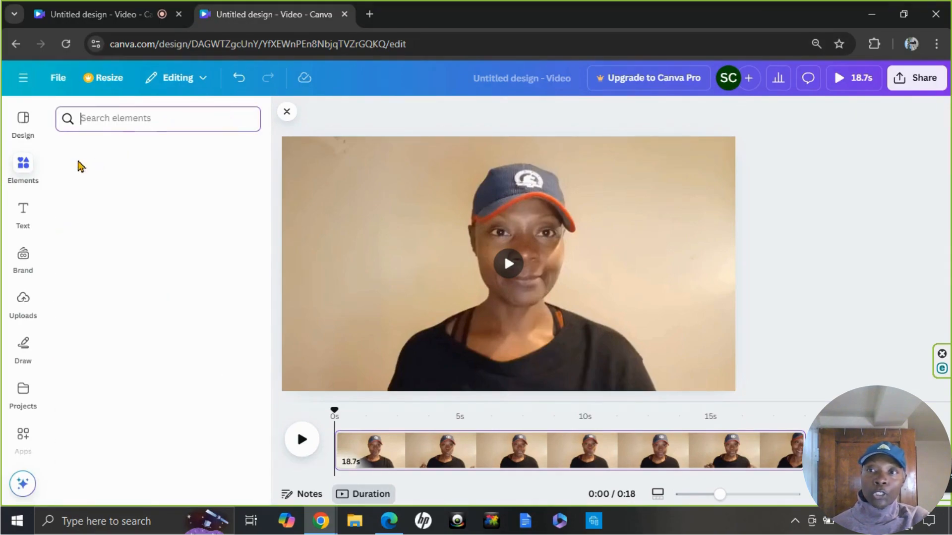
- Add the round Canva logo from the recently used elements, shrink it and place it left of the person's face
left_click(25, 164)
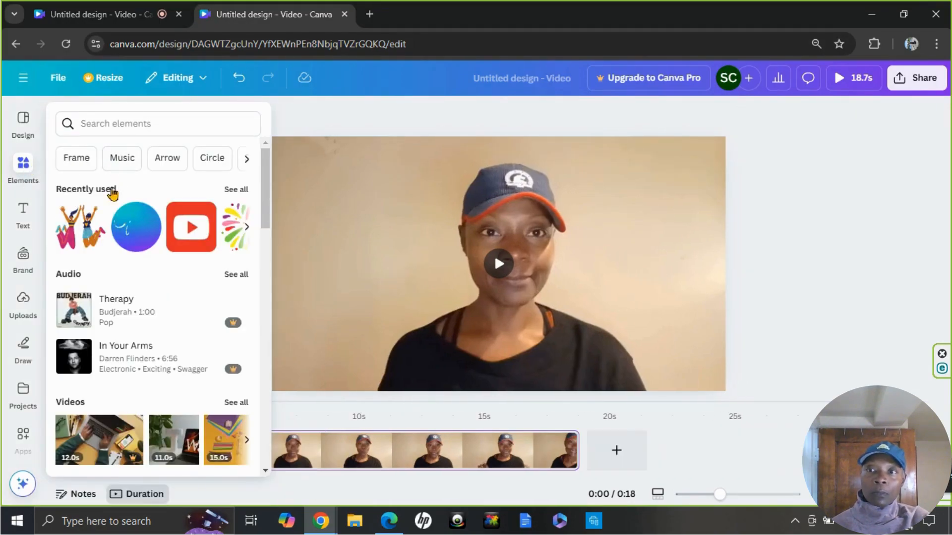
left_click(237, 191)
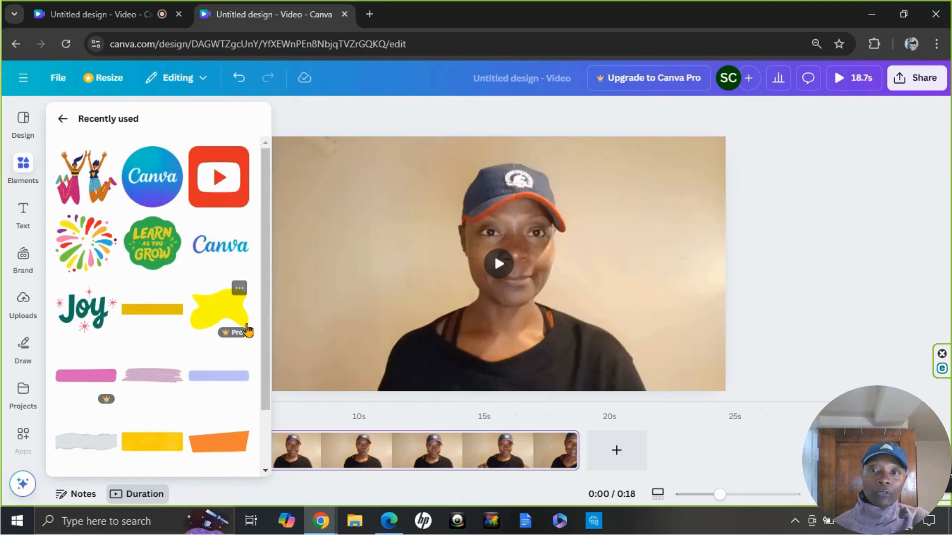
mouse_move(235, 335)
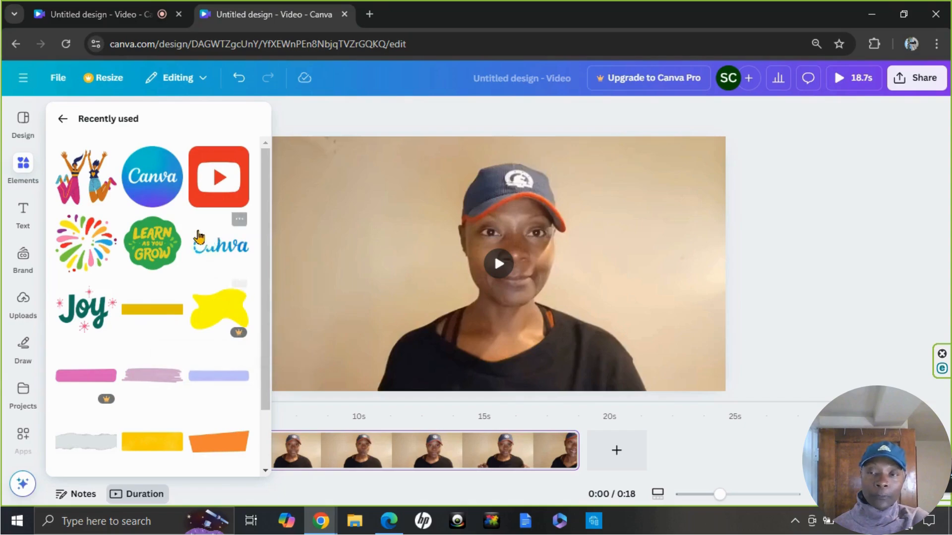
left_click(152, 181)
left_click_drag(603, 373, 493, 275)
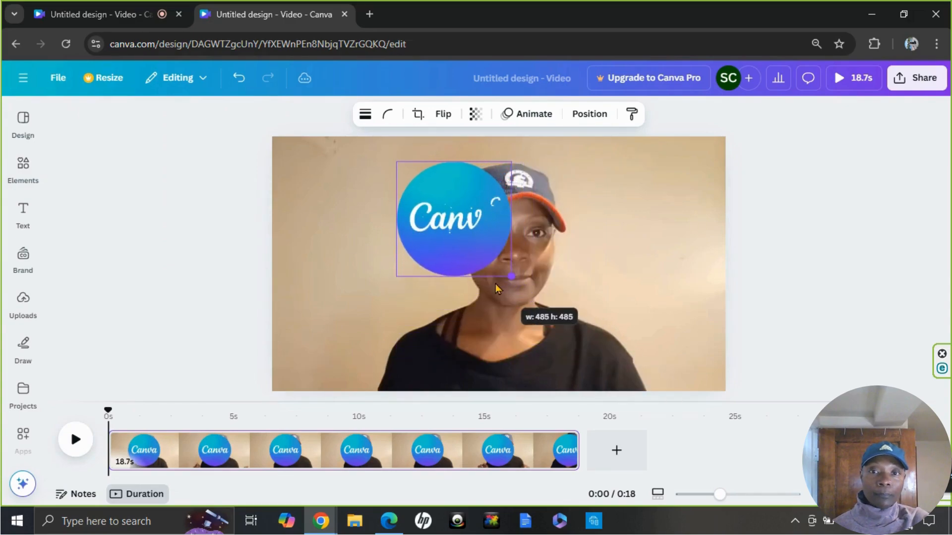
left_click_drag(467, 222, 400, 260)
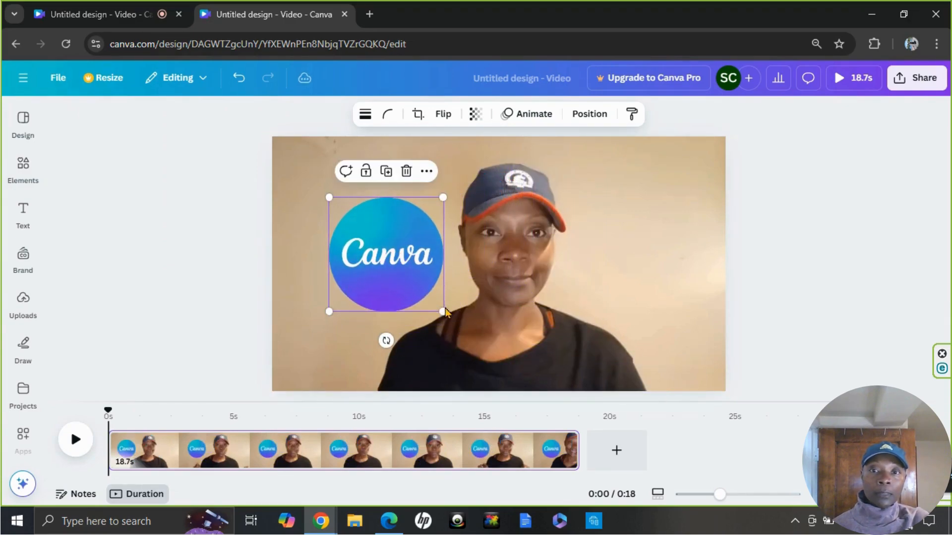
left_click_drag(443, 312, 398, 276)
- Add the red YouTube icon from the recently used elements, shrink it and place it right of the person's face
left_click(20, 174)
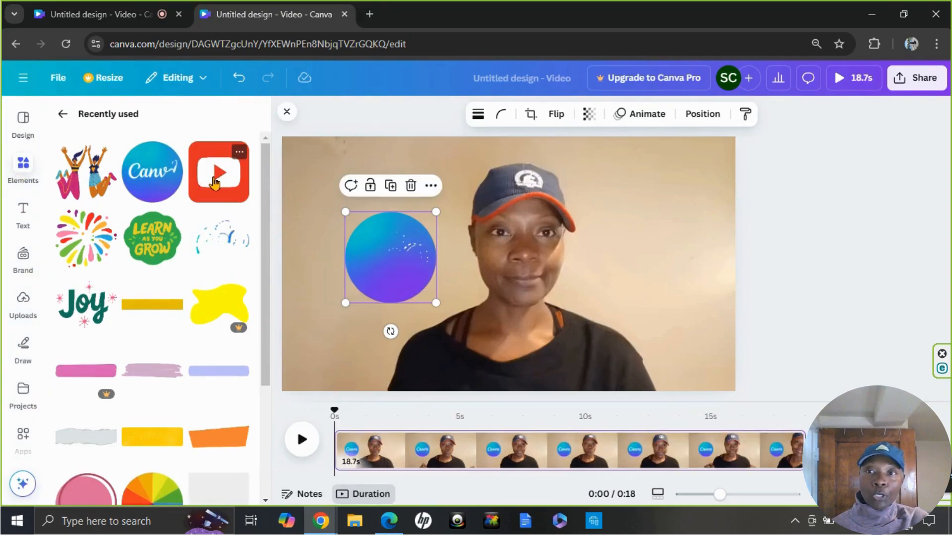
left_click(216, 183)
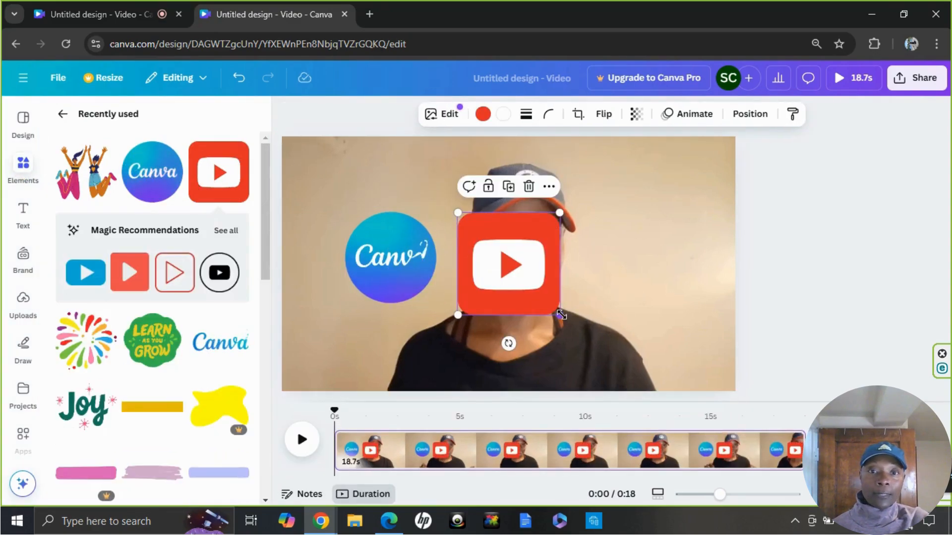
left_click_drag(562, 314, 539, 296)
left_click_drag(498, 265, 634, 264)
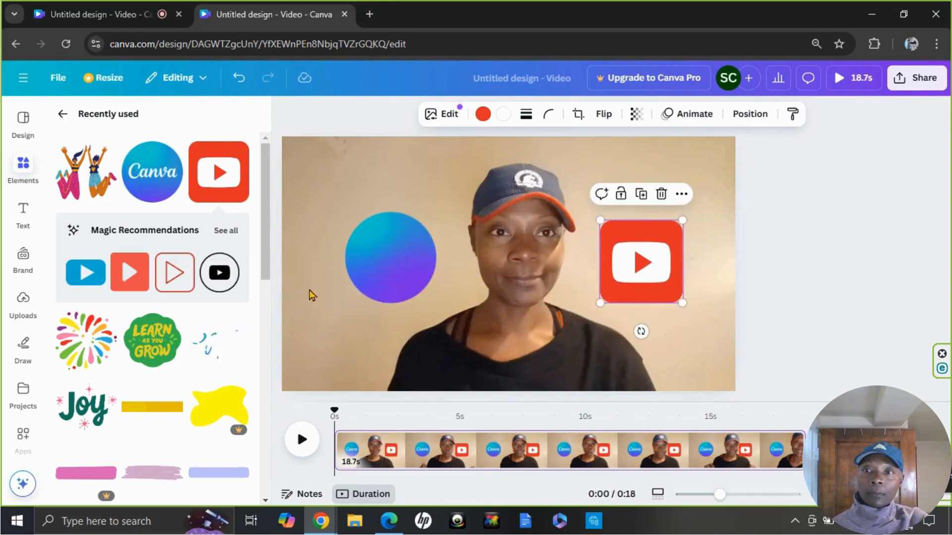
- Add the jumping women graphic, shrink it into the page's lower-left area, and raise the Canva logo above it
left_click(84, 180)
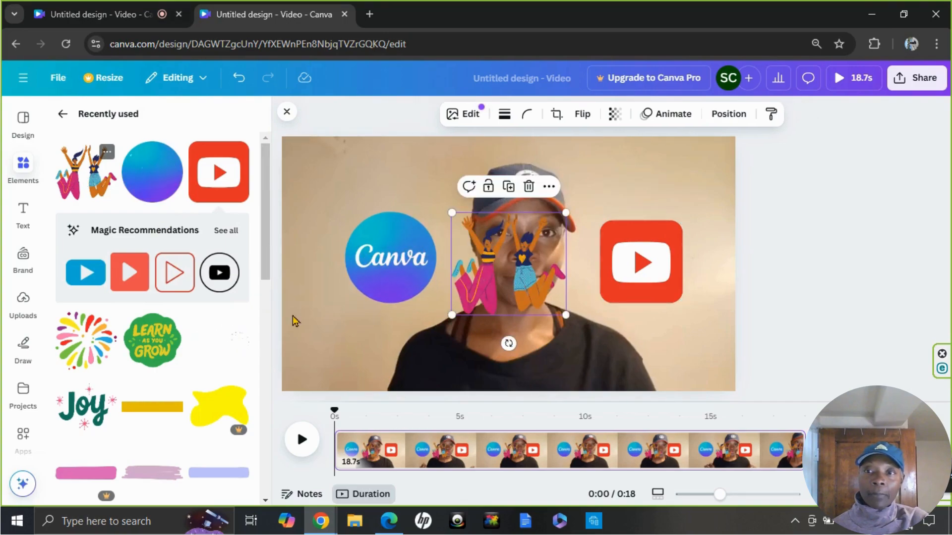
left_click_drag(452, 314, 477, 287)
left_click_drag(515, 257, 348, 344)
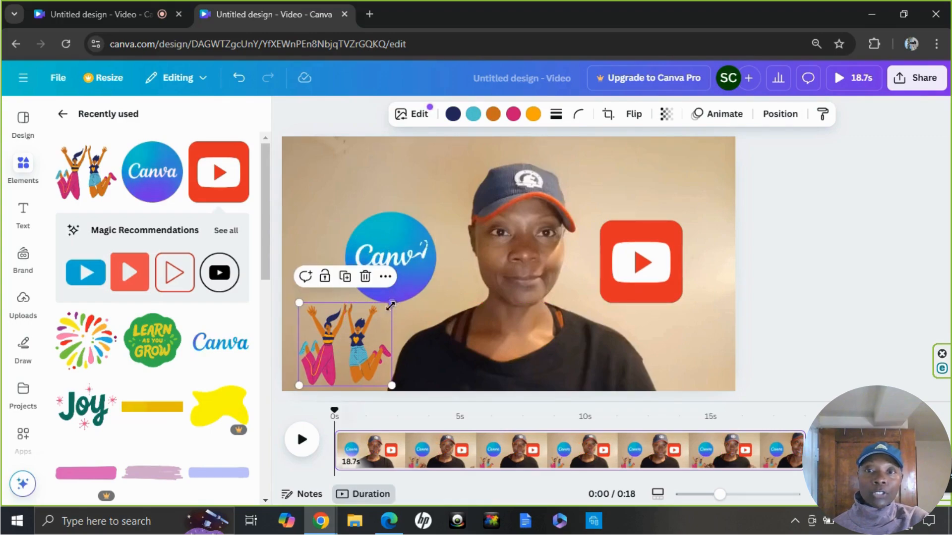
left_click_drag(402, 255, 410, 201)
left_click_drag(358, 345, 366, 339)
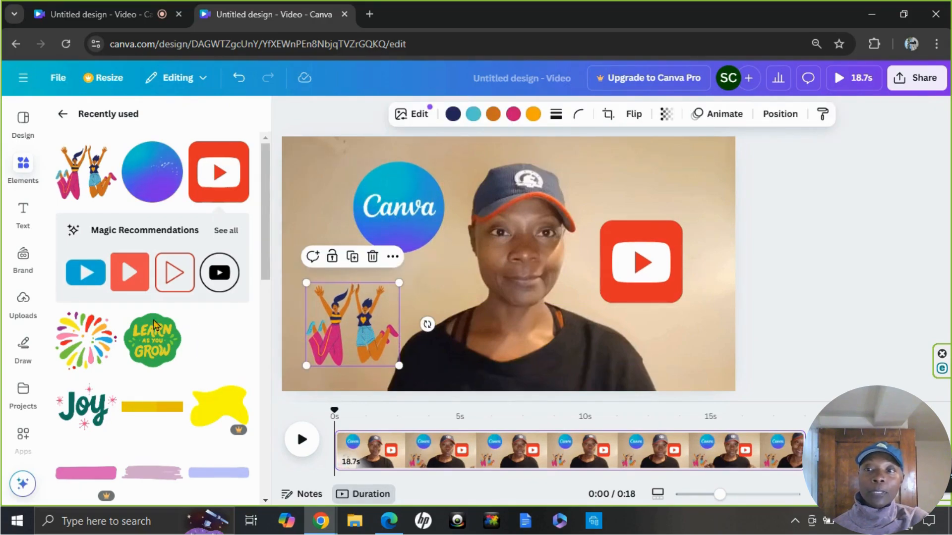
- Add a heading text element to the page reading "Dynamic Duo!"
left_click(23, 217)
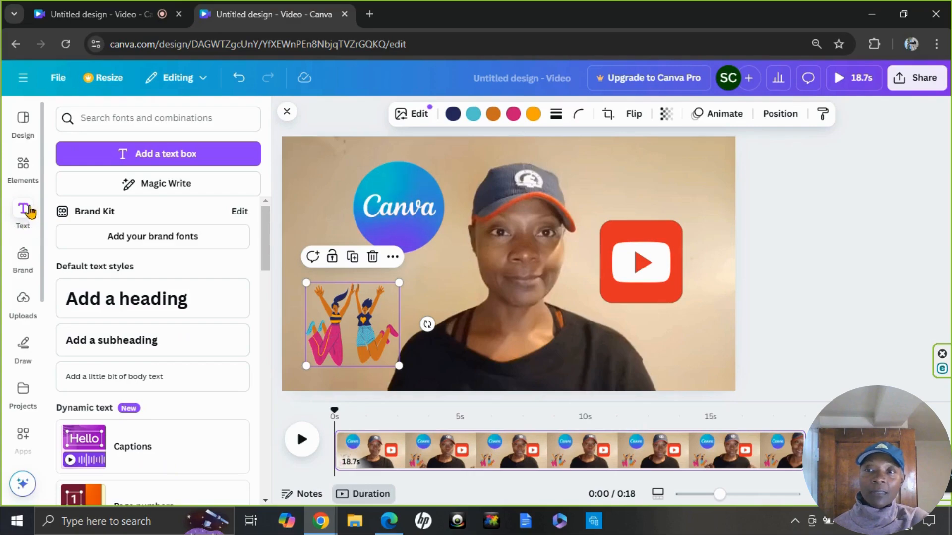
scroll(159, 297, "down", 4)
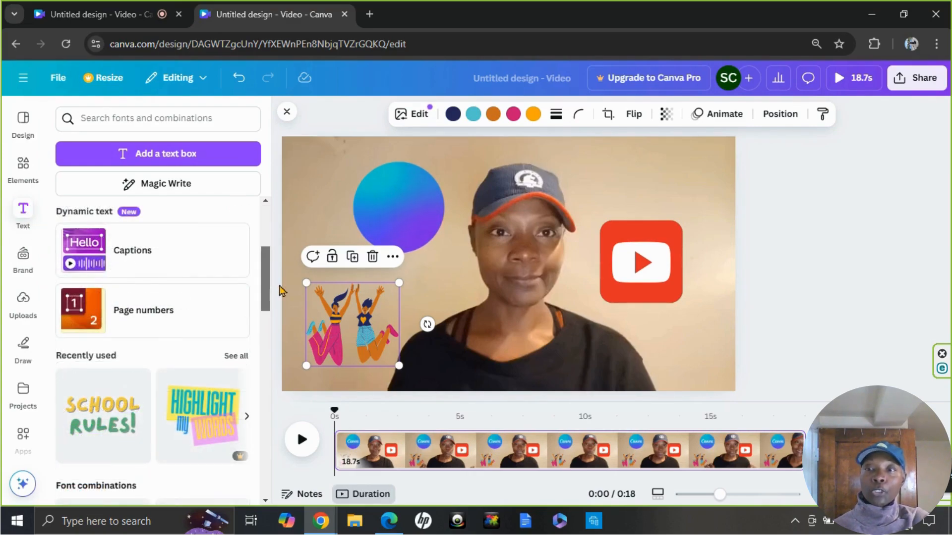
left_click_drag(280, 286, 263, 245)
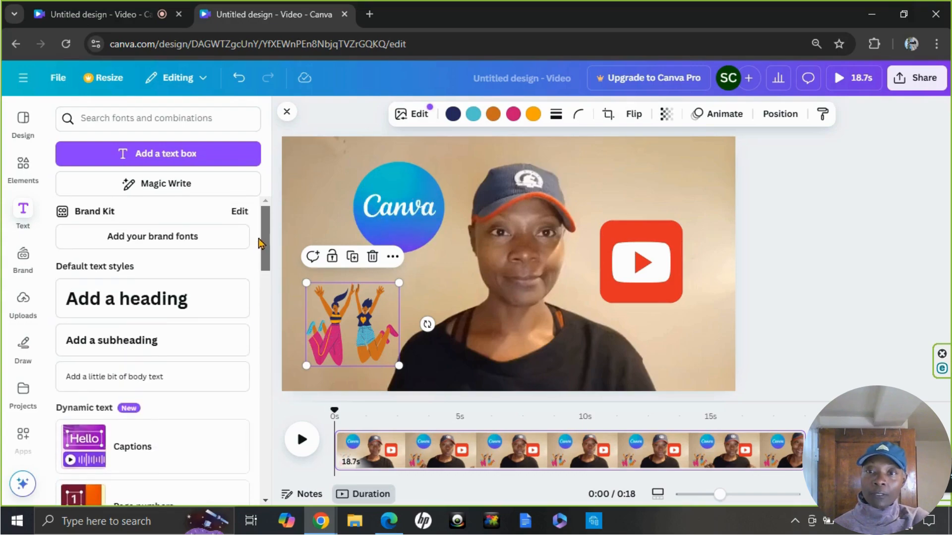
left_click(183, 303)
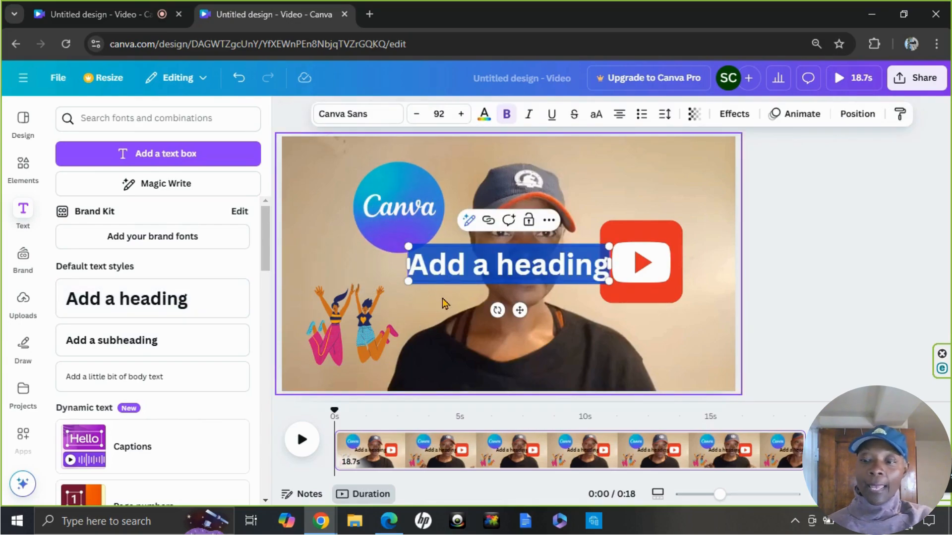
type("Dy")
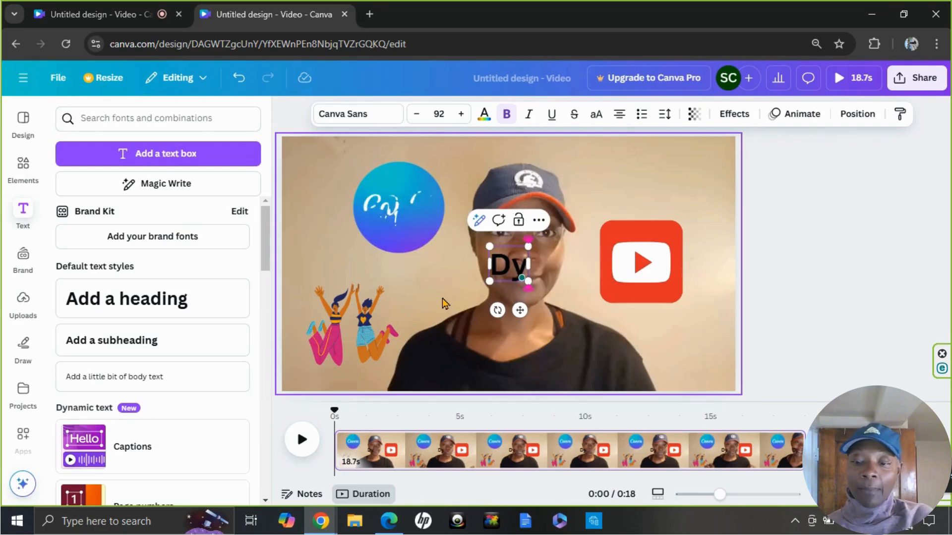
type("namic")
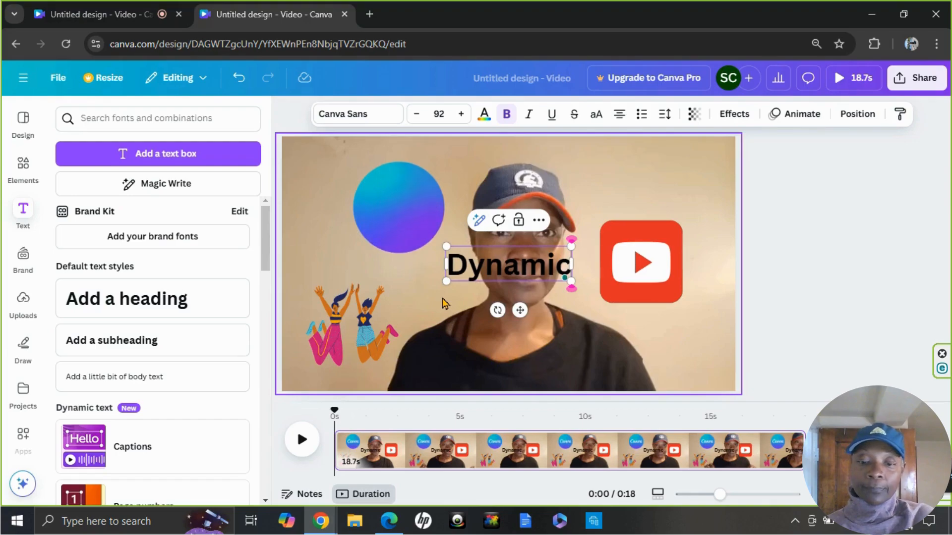
type(" Duo!")
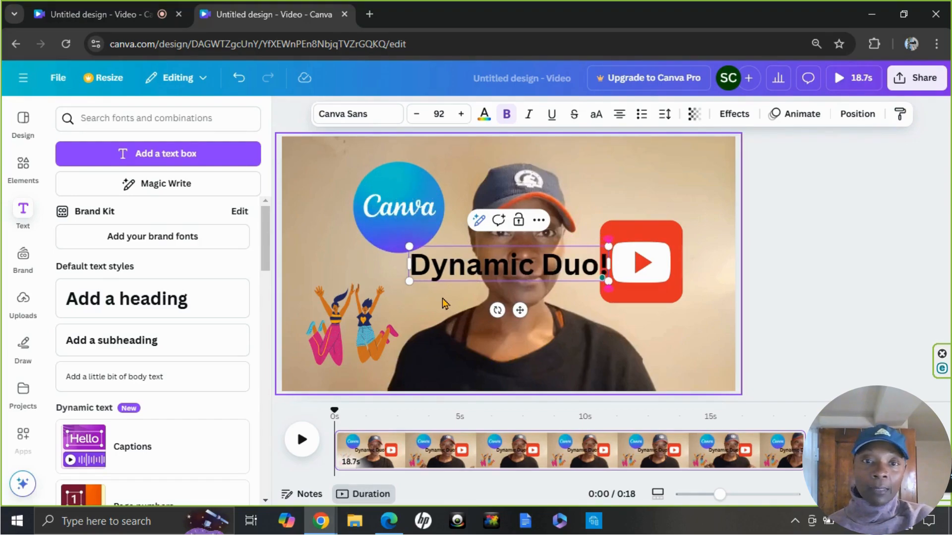
- Change the colour of the whole "Dynamic Duo!" heading to white
double_click(516, 265)
key("ctrl+a")
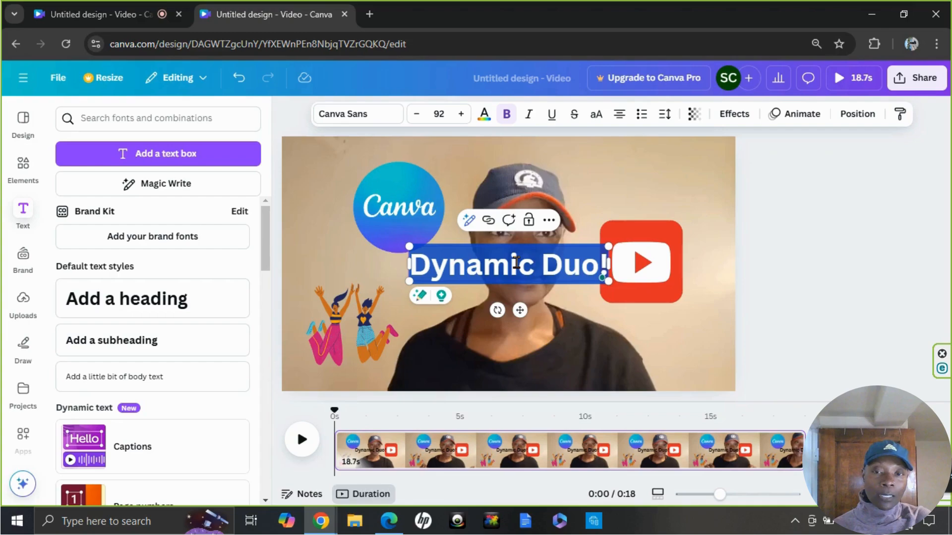
left_click(483, 115)
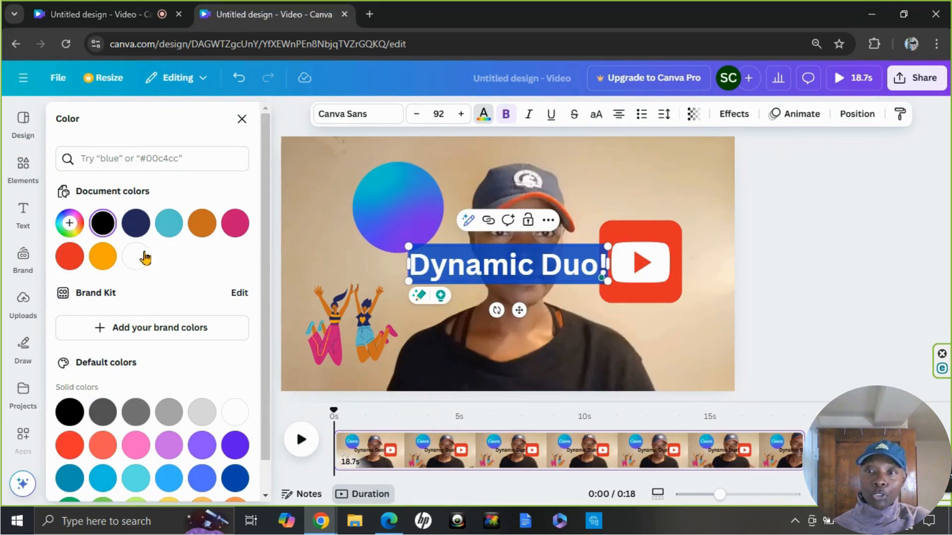
left_click(130, 262)
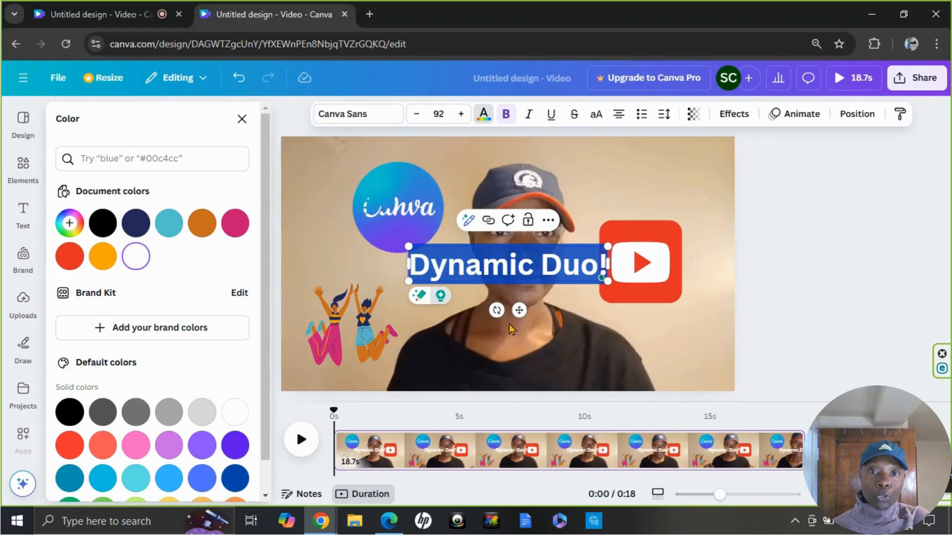
left_click(794, 291)
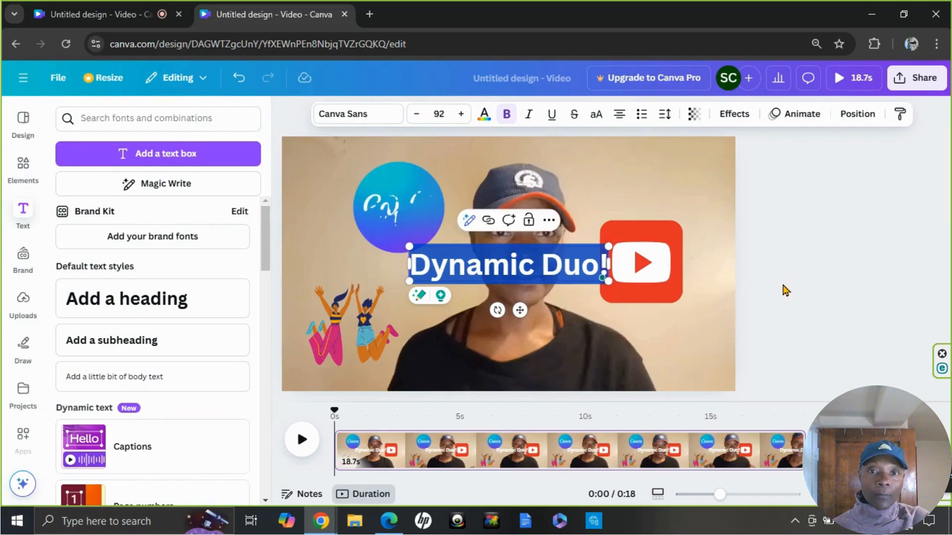
left_click(767, 292)
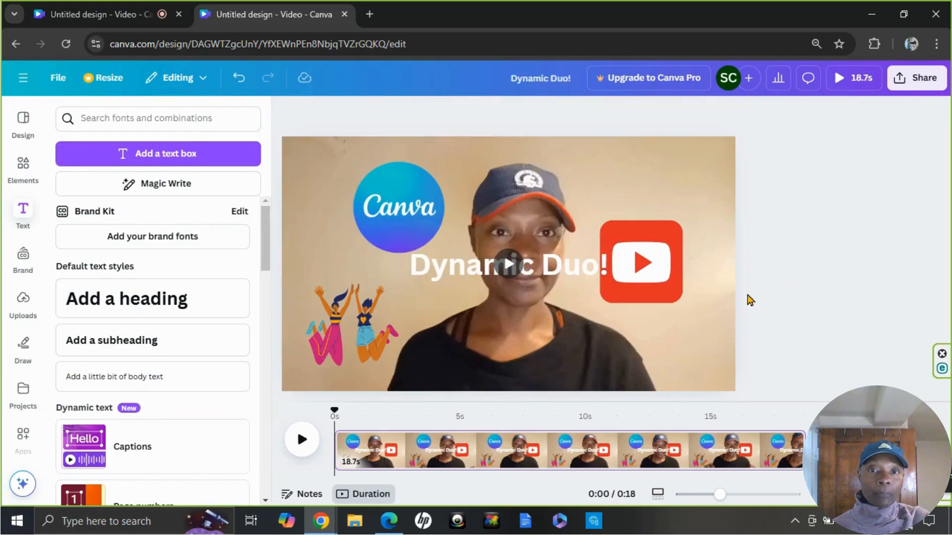
- Move the "Dynamic Duo!" heading down to the page's lower edge, centred horizontally below the person's face
left_click(539, 277)
left_click_drag(517, 310, 521, 413)
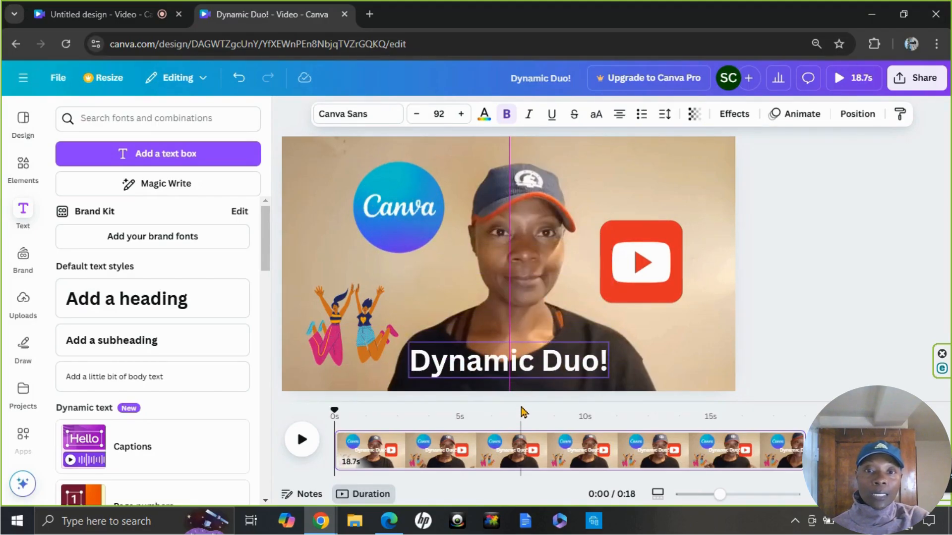
left_click(803, 295)
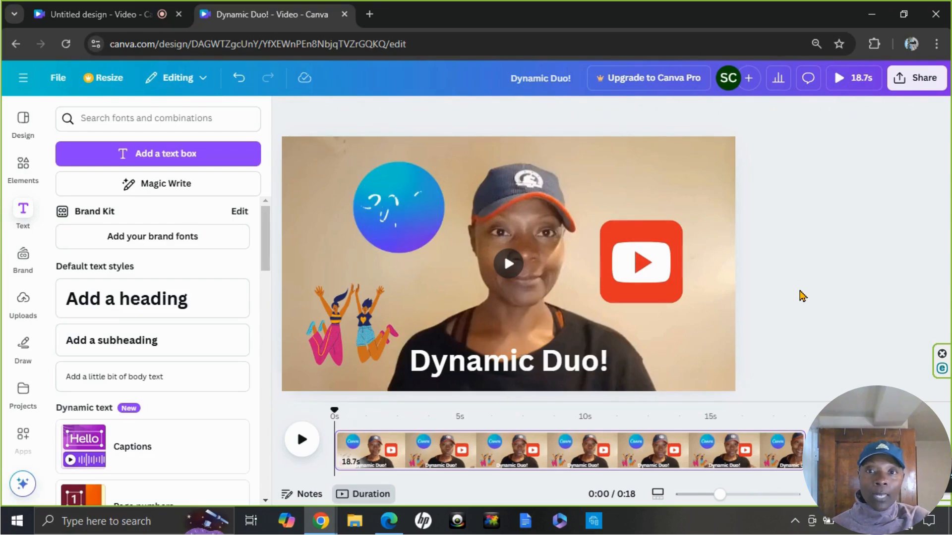
- Animate the round Canva logo with the Pop effect, playing on enter
left_click(399, 208)
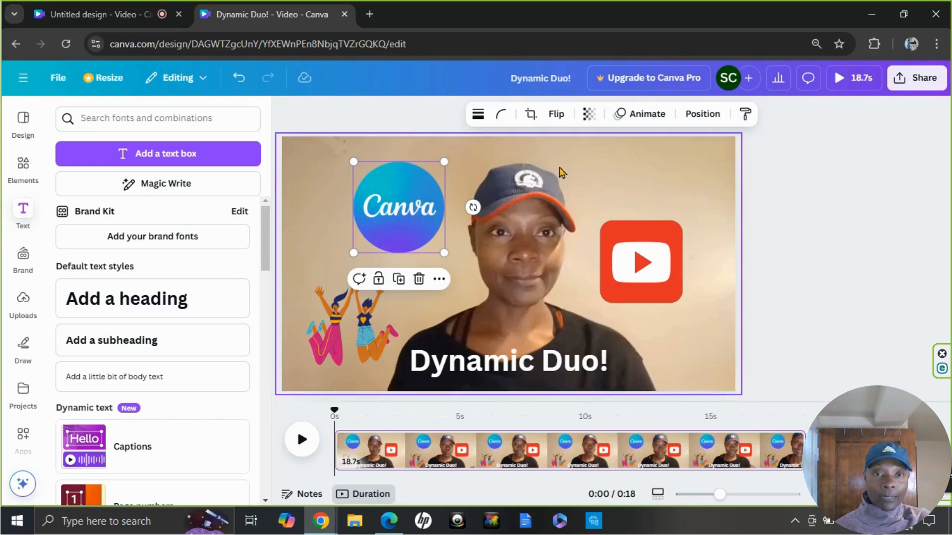
left_click(646, 117)
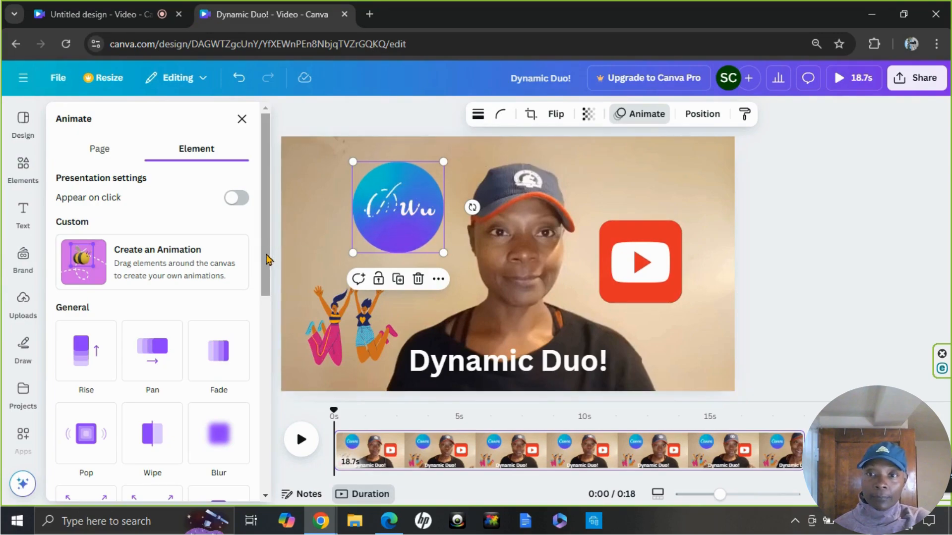
scroll(268, 262, "down", 1)
left_click_drag(268, 262, 259, 319)
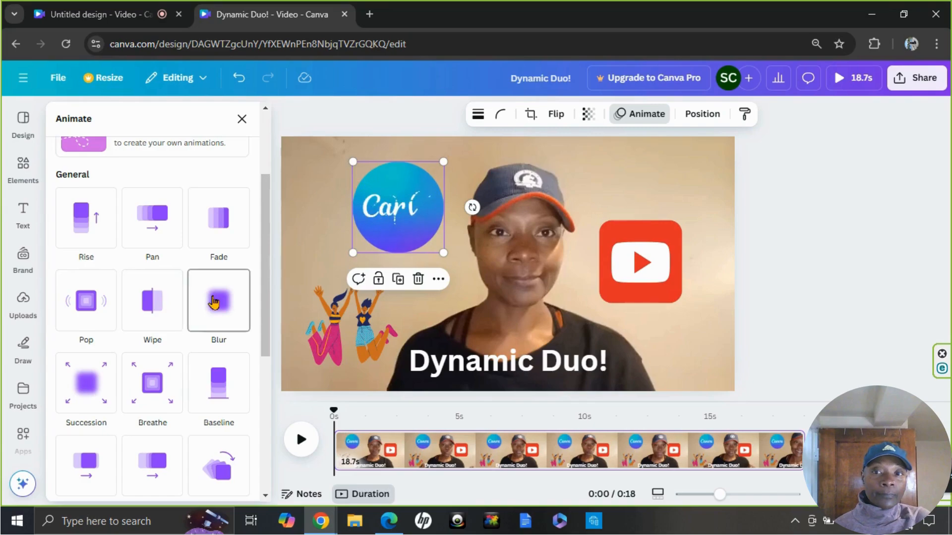
left_click(84, 312)
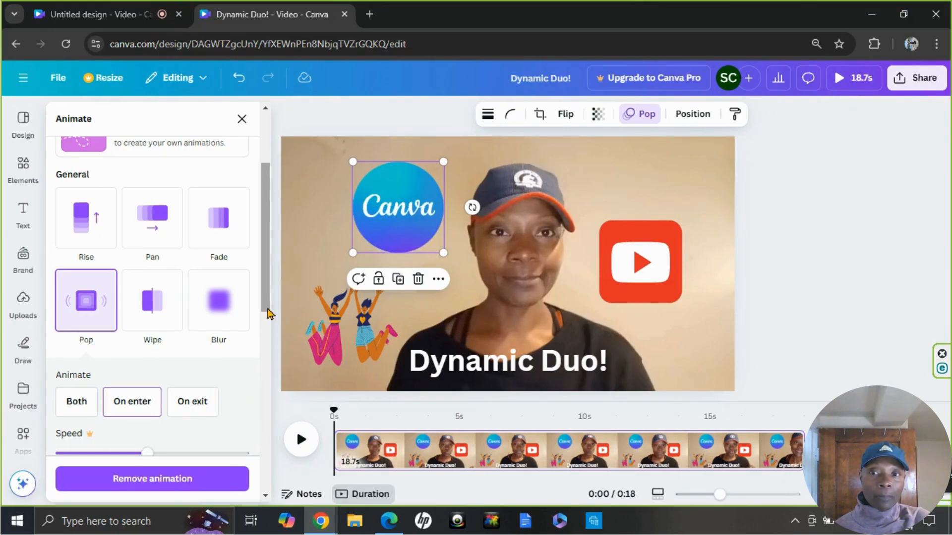
left_click_drag(268, 314, 270, 365)
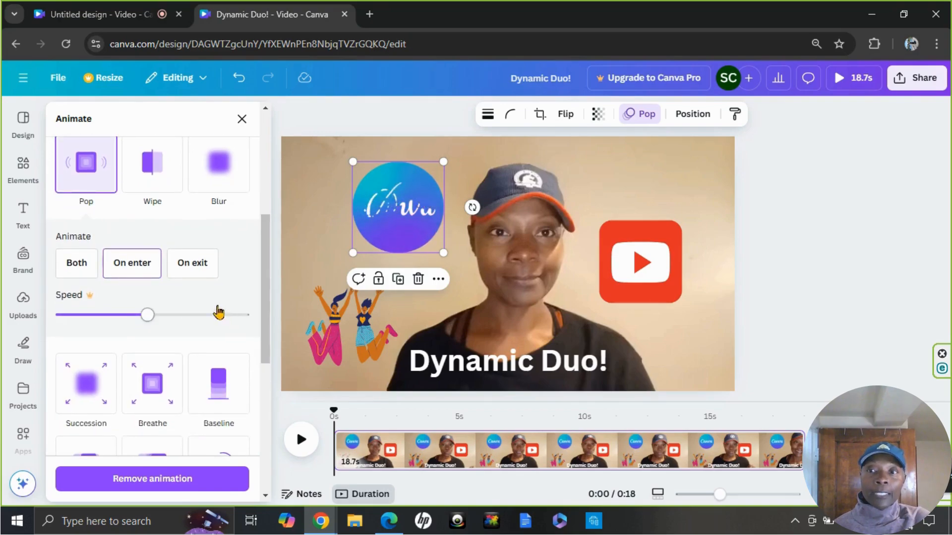
left_click(132, 270)
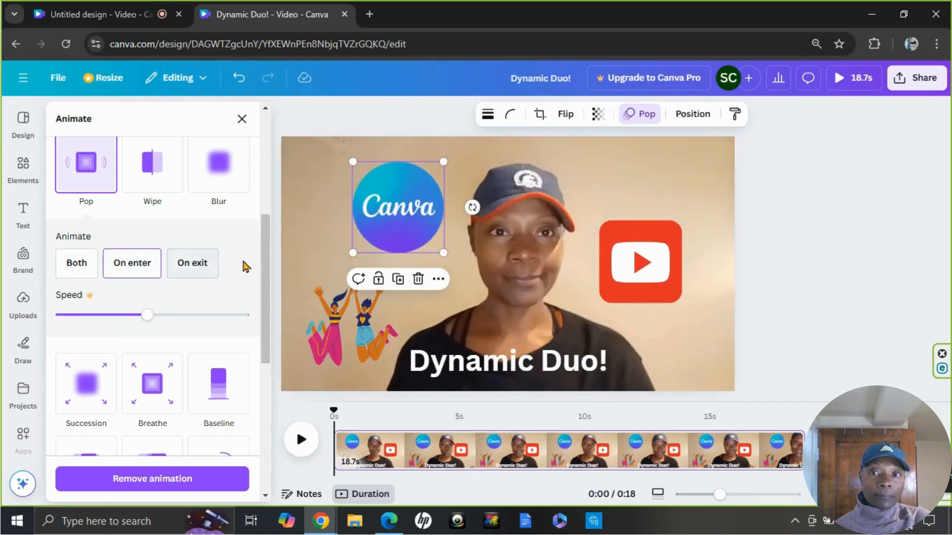
- Add the Rotate add-on effect to the Canva logo's animation
left_click_drag(270, 263, 272, 297)
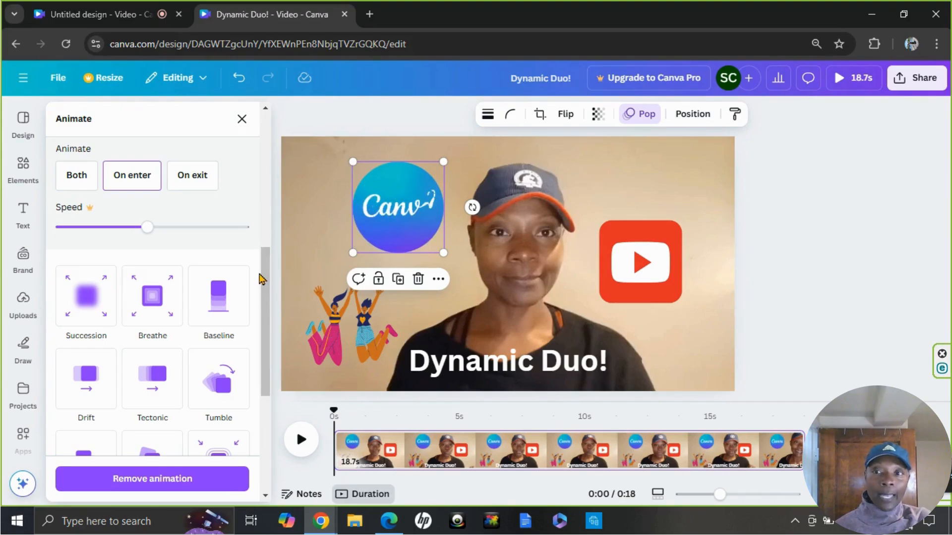
left_click_drag(270, 285, 276, 372)
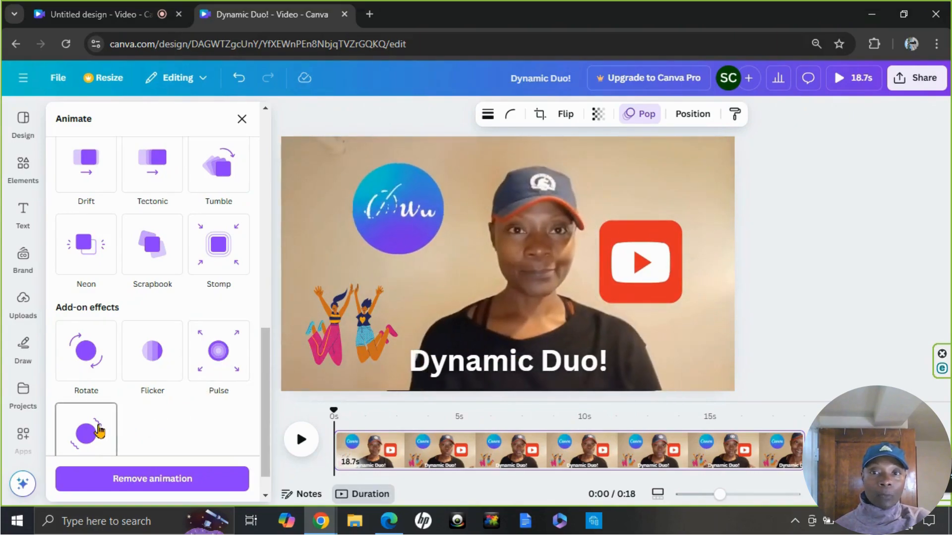
left_click(97, 360)
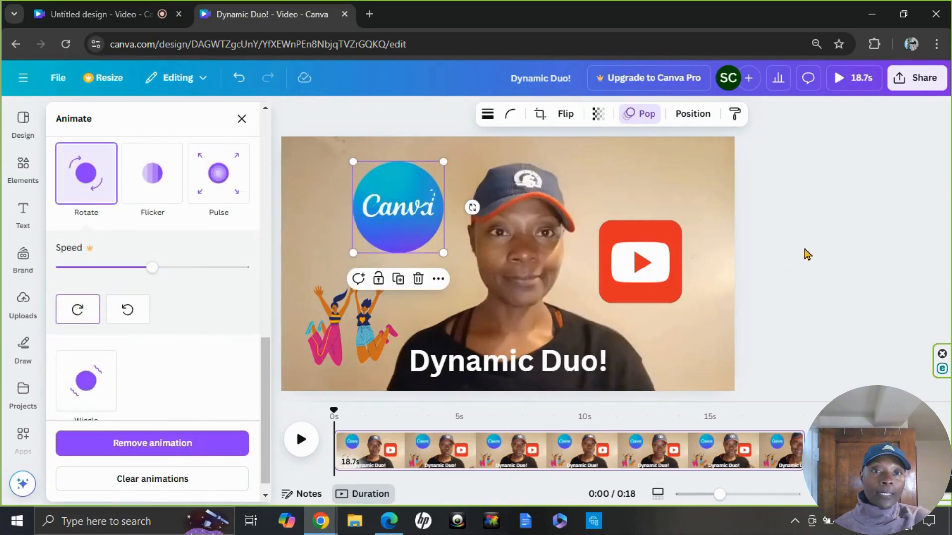
- Animate the red YouTube icon with the Pop effect and the Rotate add-on effect
left_click(636, 262)
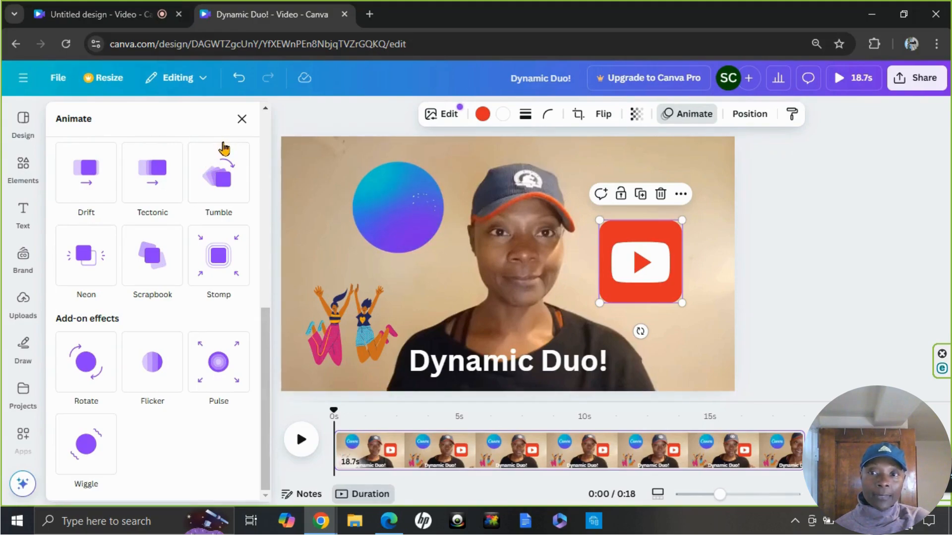
left_click_drag(266, 328, 277, 194)
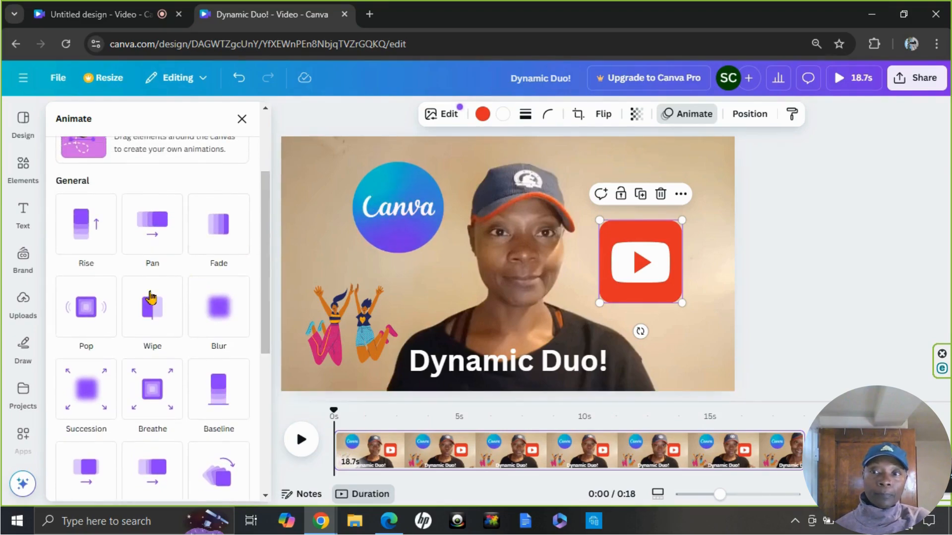
left_click(86, 313)
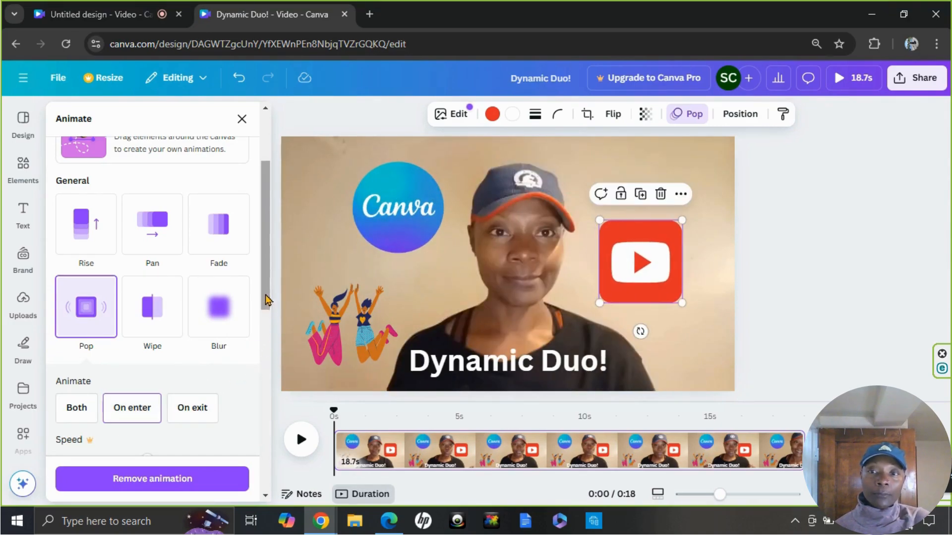
left_click_drag(263, 300, 263, 467)
left_click(82, 360)
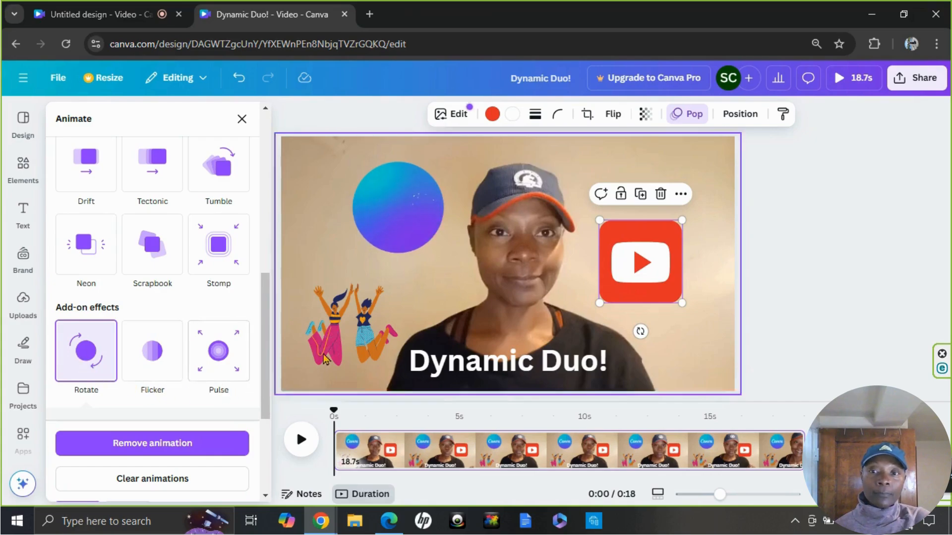
- Animate the jumping women graphic with the Stomp effect
left_click(350, 337)
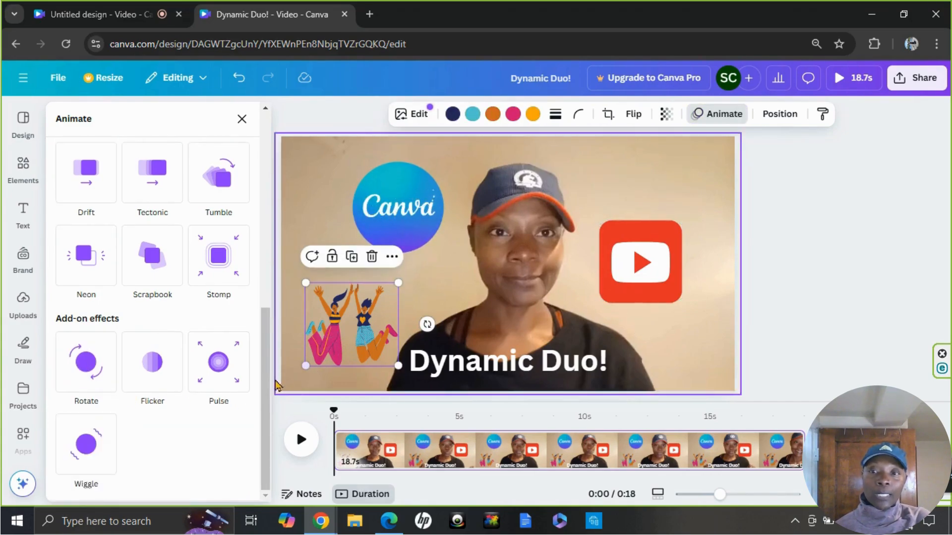
left_click_drag(267, 376, 282, 318)
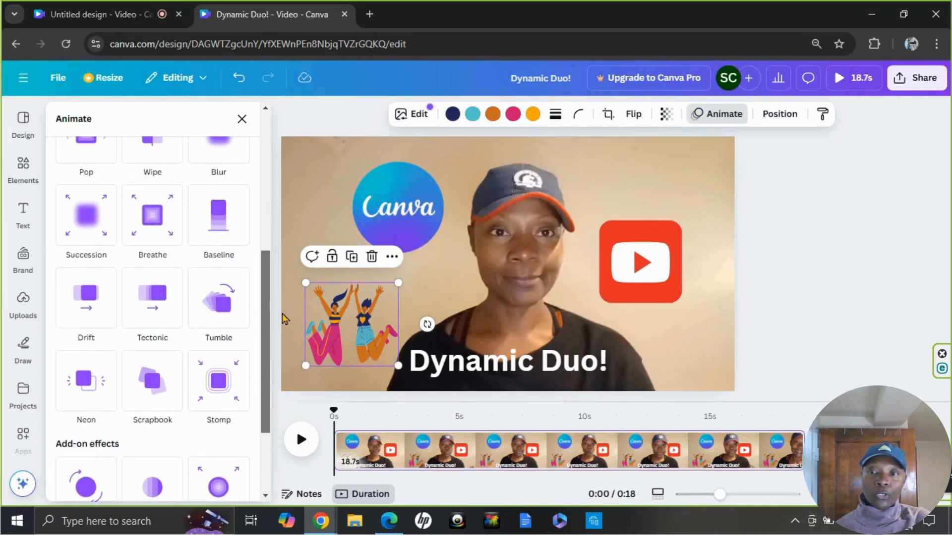
left_click(224, 408)
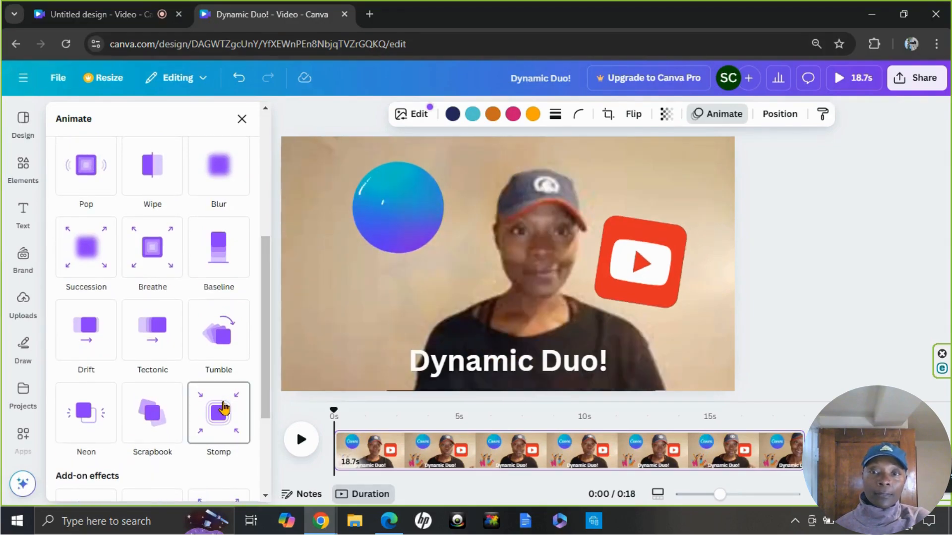
left_click(150, 418)
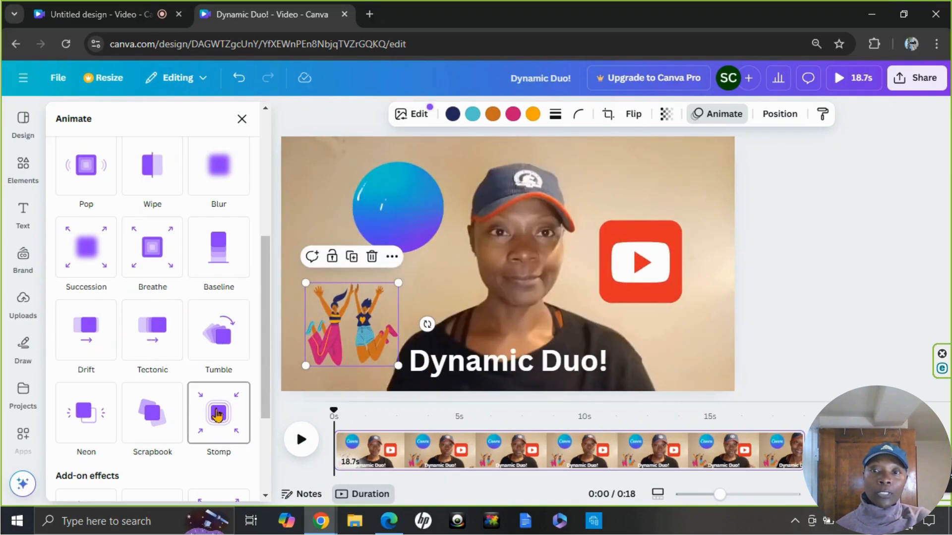
left_click(216, 414)
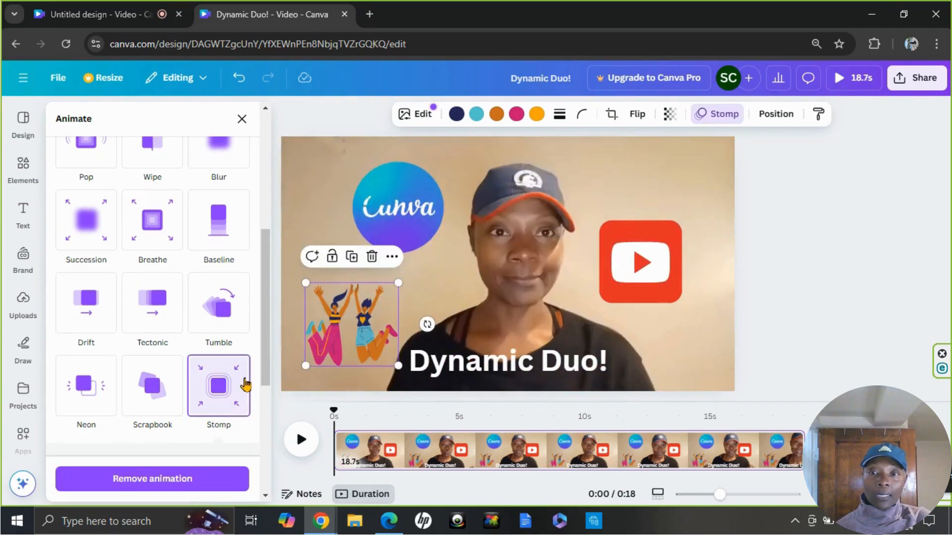
- Add the Rotate add-on effect to the jumping women graphic's animation
scroll(267, 367, "down", 3)
scroll(268, 368, "down", 2)
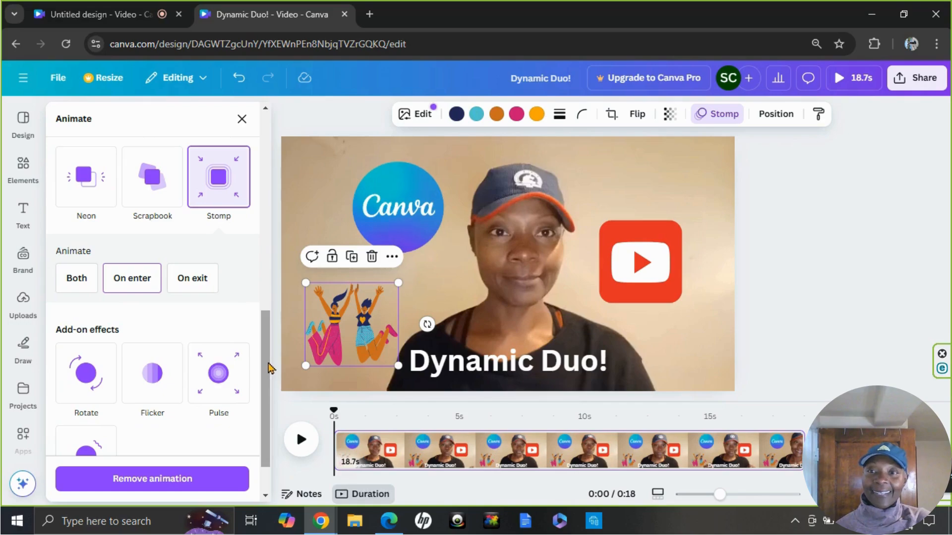
scroll(268, 367, "down", 2)
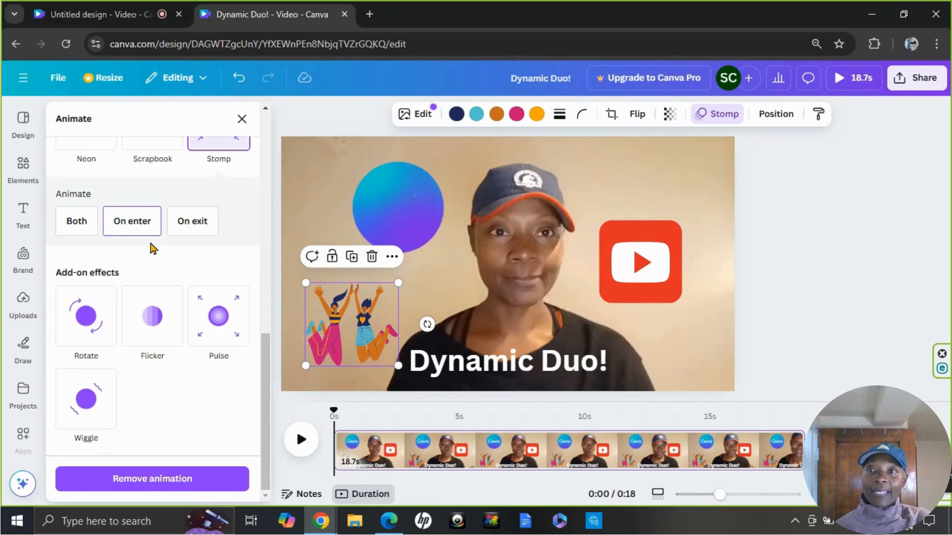
left_click(90, 321)
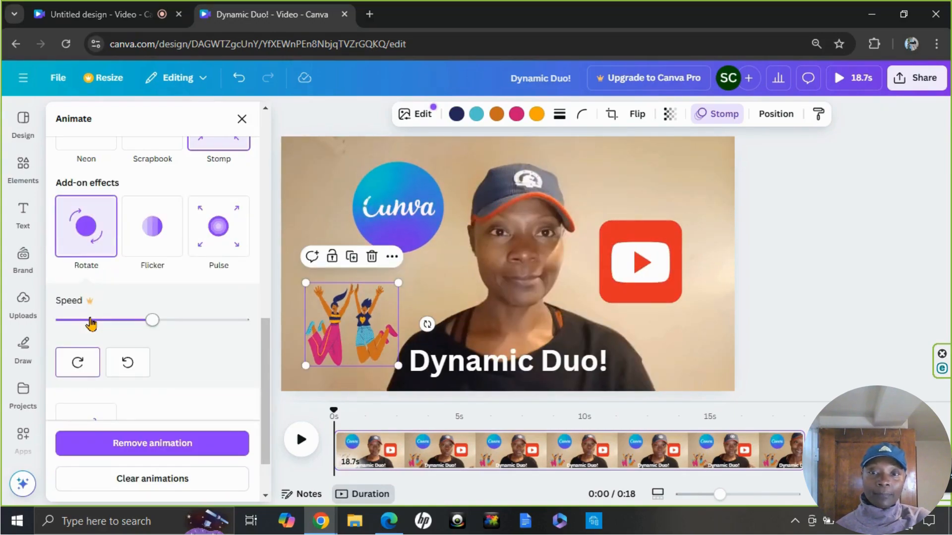
- Try the Neon, Outline (thickness 69) and Shadow text effects on the "Dynamic Duo!" heading and restore the None style
left_click(489, 367)
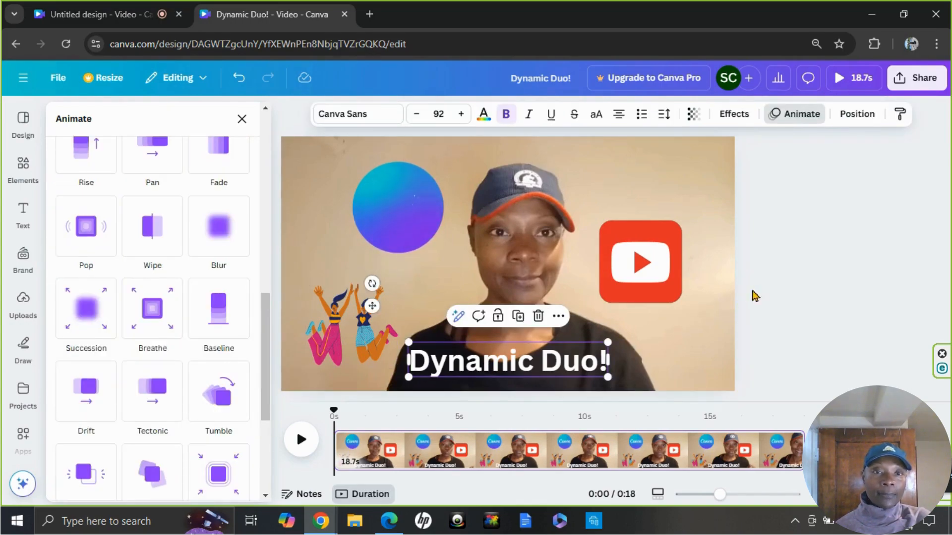
left_click(734, 115)
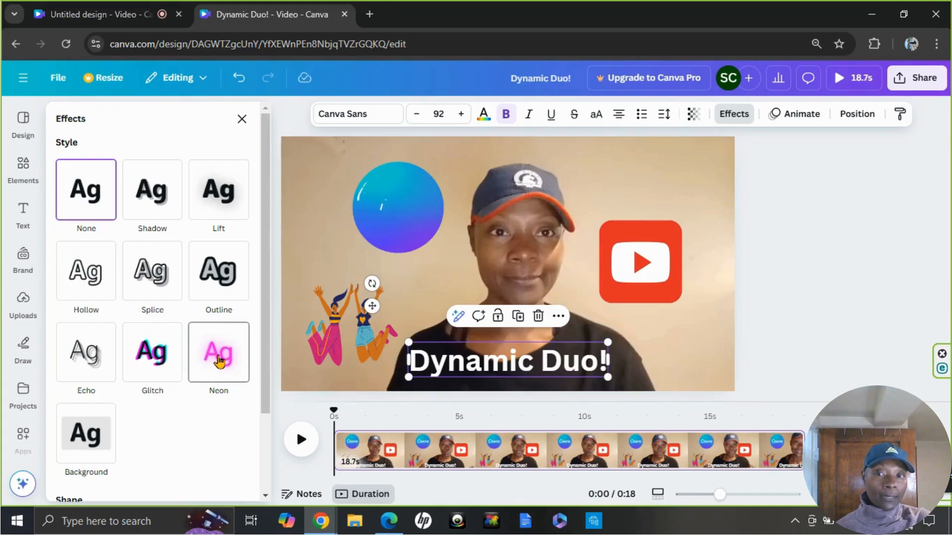
left_click(219, 363)
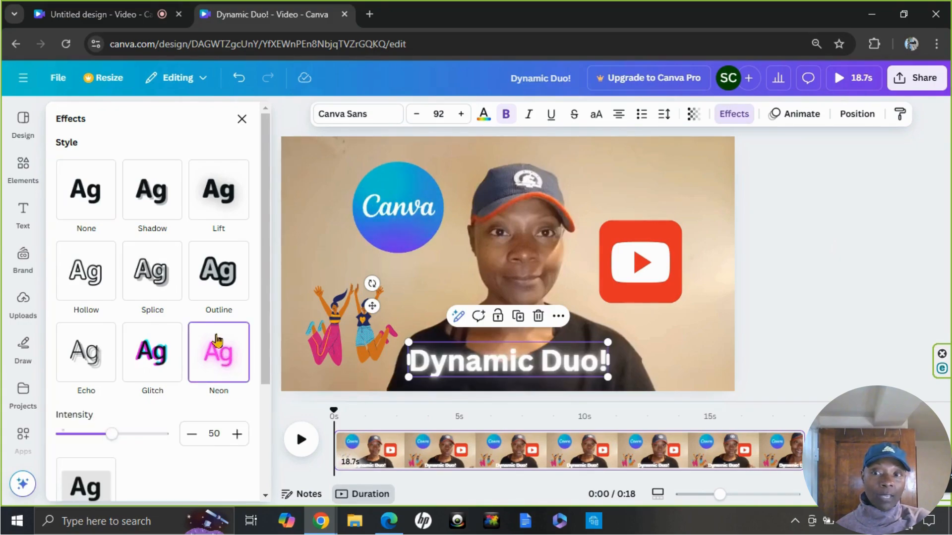
left_click(210, 281)
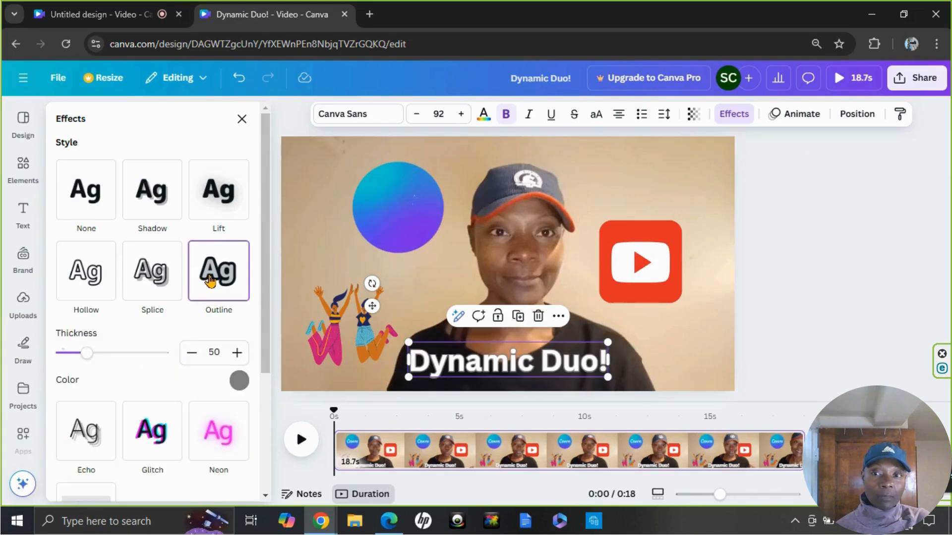
mouse_move(90, 354)
left_mouse_down()
mouse_move(152, 358)
mouse_move(96, 353)
left_mouse_up()
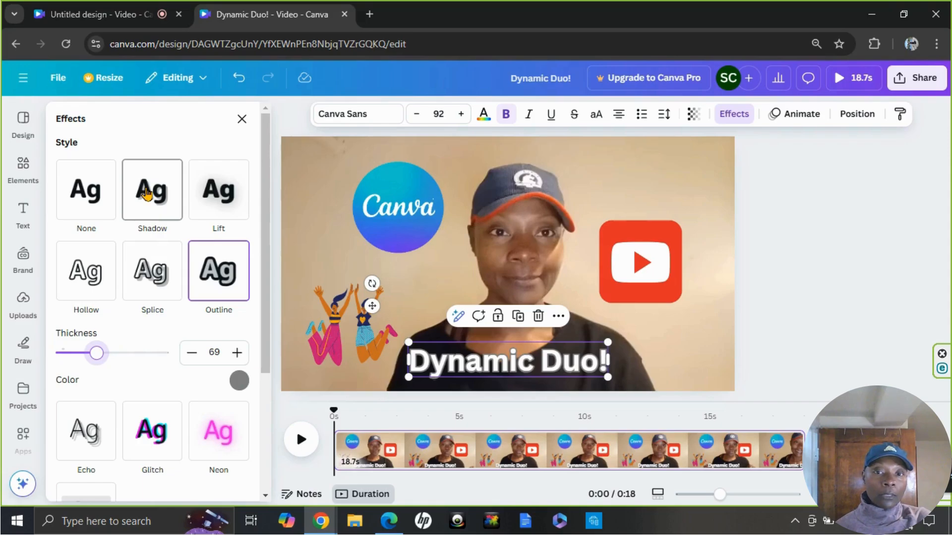
left_click(147, 194)
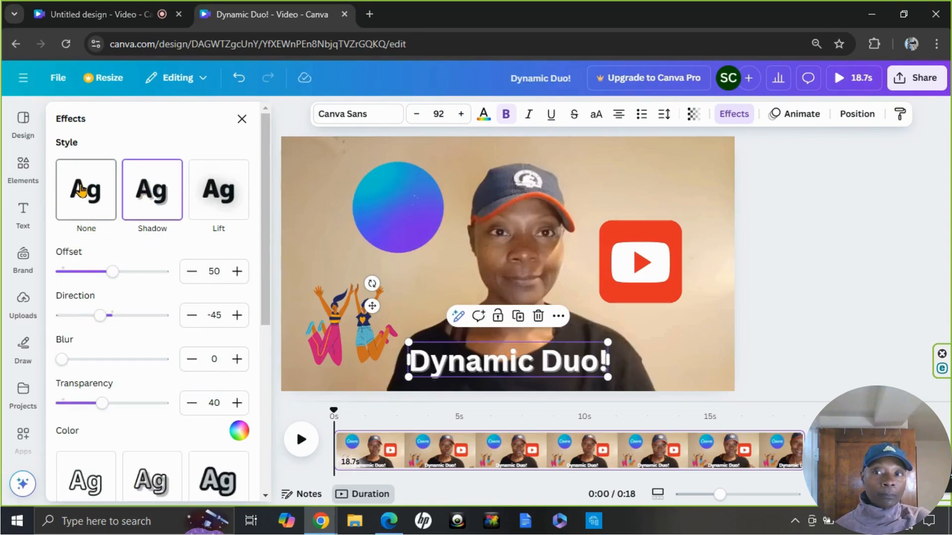
left_click(82, 191)
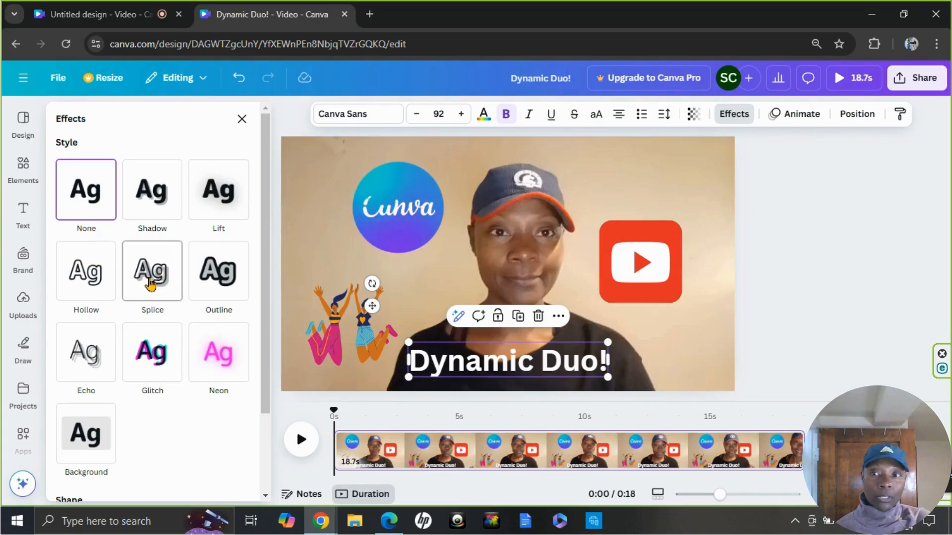
- Try the Hollow and Splice effects on the heading, and the Outline effect with thickness 110
left_click(86, 286)
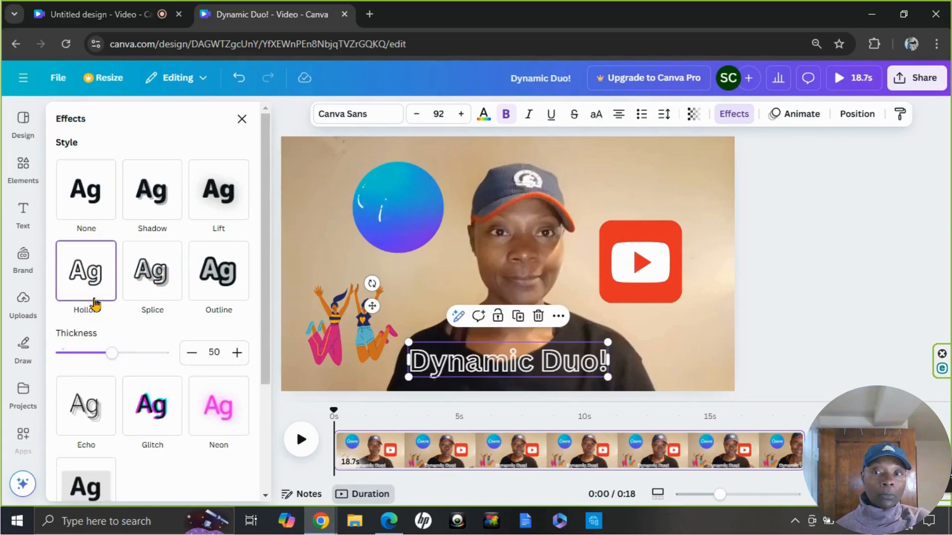
left_click(154, 281)
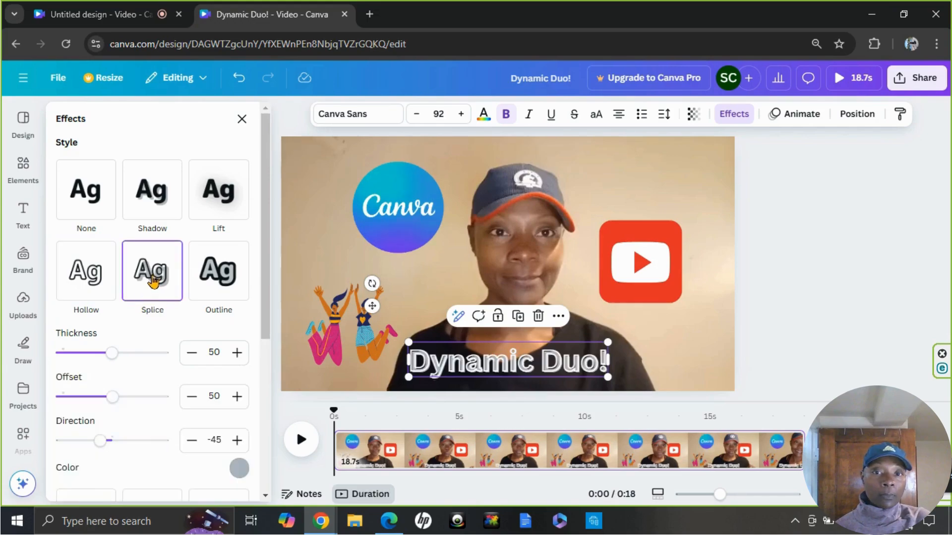
left_click(210, 281)
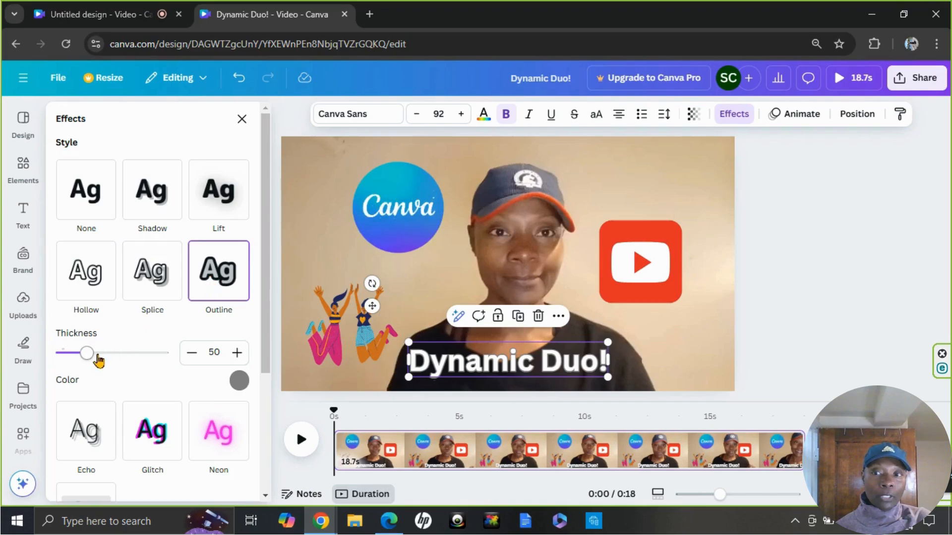
left_click_drag(88, 361, 123, 366)
scroll(174, 347, "down", 4)
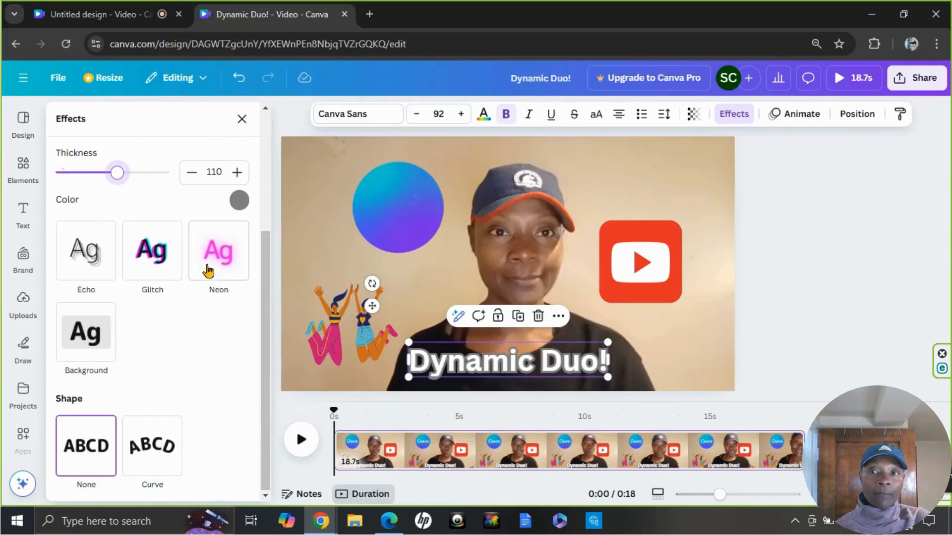
- Try the Neon effect on the heading, and the Glitch effect with offset 77 and direction 32
left_click(208, 270)
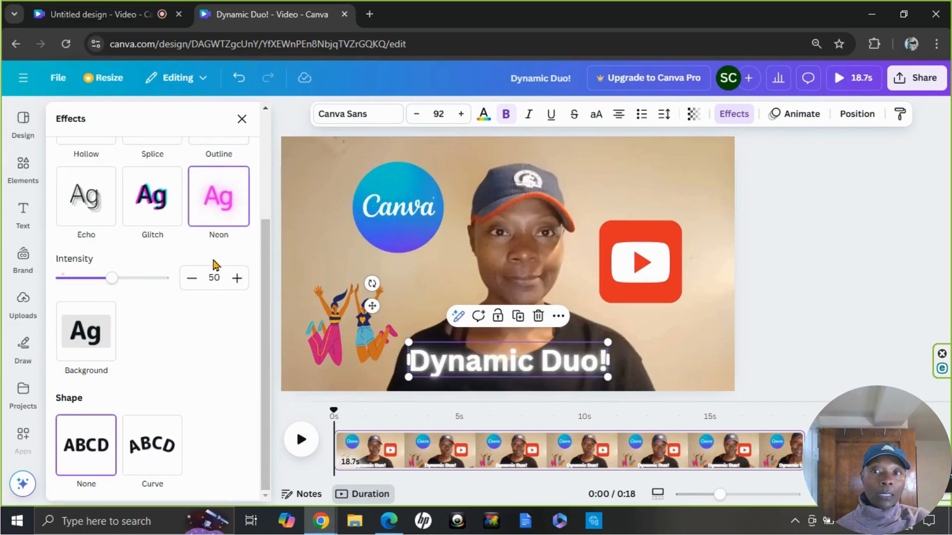
left_click(146, 194)
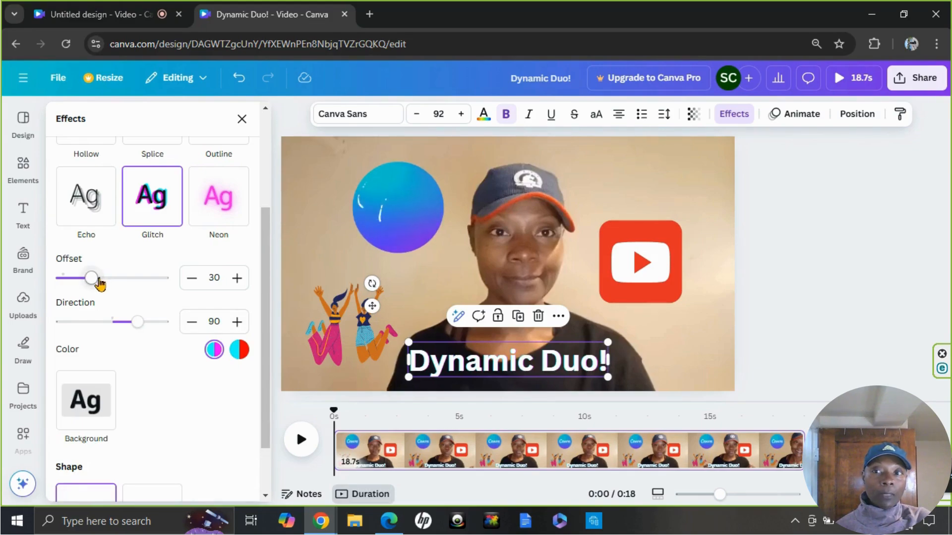
left_click_drag(94, 280, 139, 279)
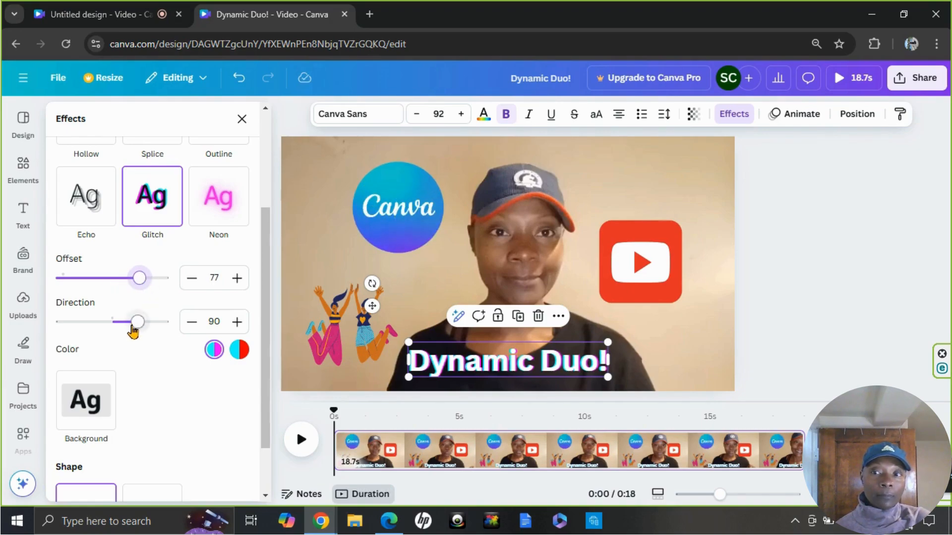
left_click_drag(100, 328, 123, 322)
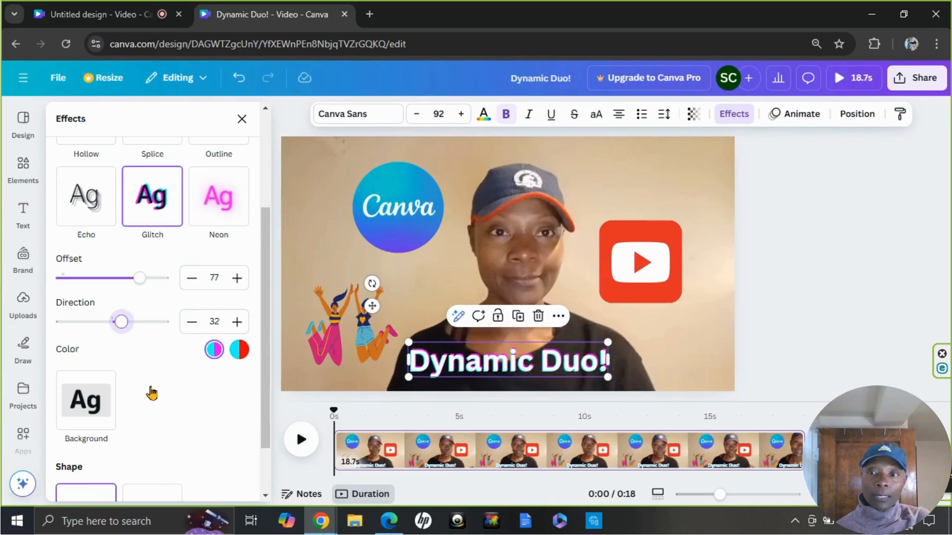
- Apply the Background effect to the heading with roundness 49, spread 79 and transparency 91
scroll(152, 393, "down", 1)
left_click(87, 340)
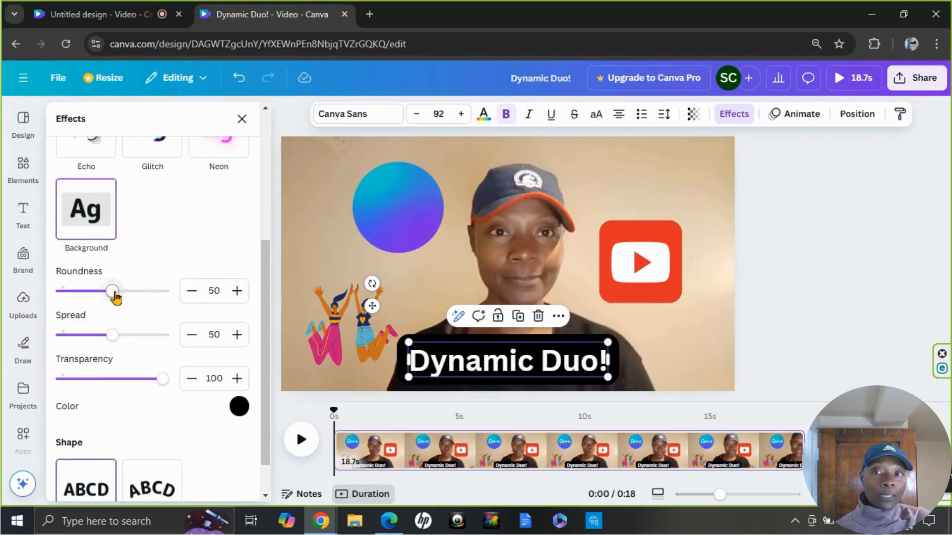
mouse_move(113, 293)
left_mouse_down()
mouse_move(155, 294)
mouse_move(111, 292)
left_mouse_up()
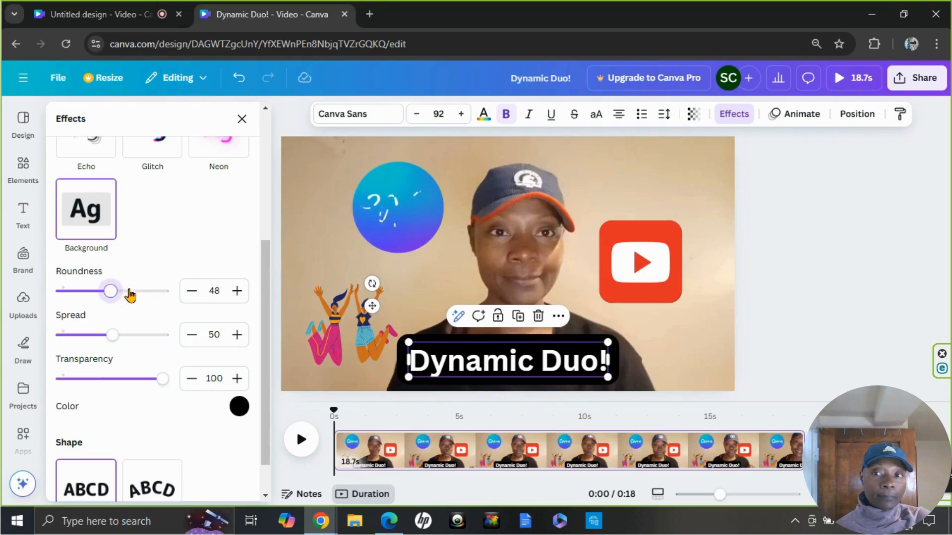
left_click_drag(112, 336, 145, 342)
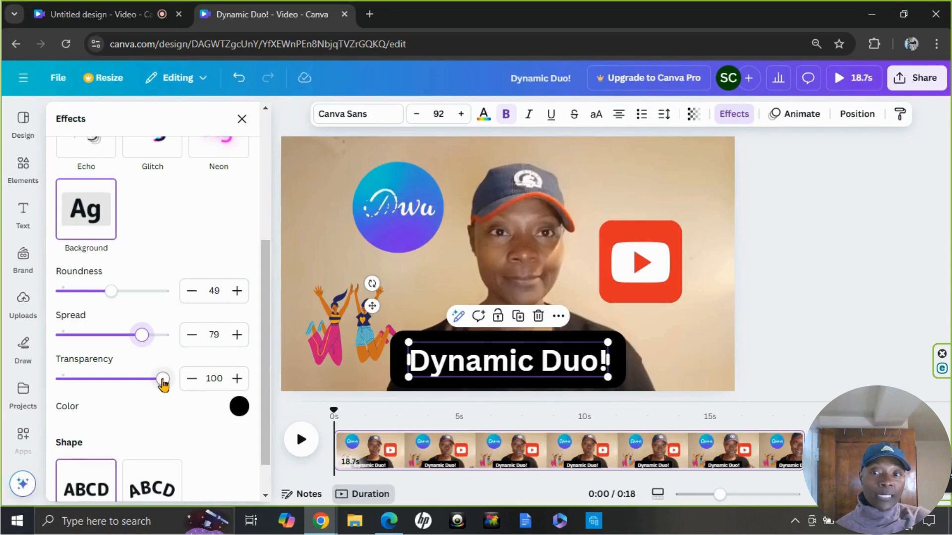
mouse_move(151, 386)
left_mouse_down()
mouse_move(52, 377)
mouse_move(154, 378)
left_mouse_up()
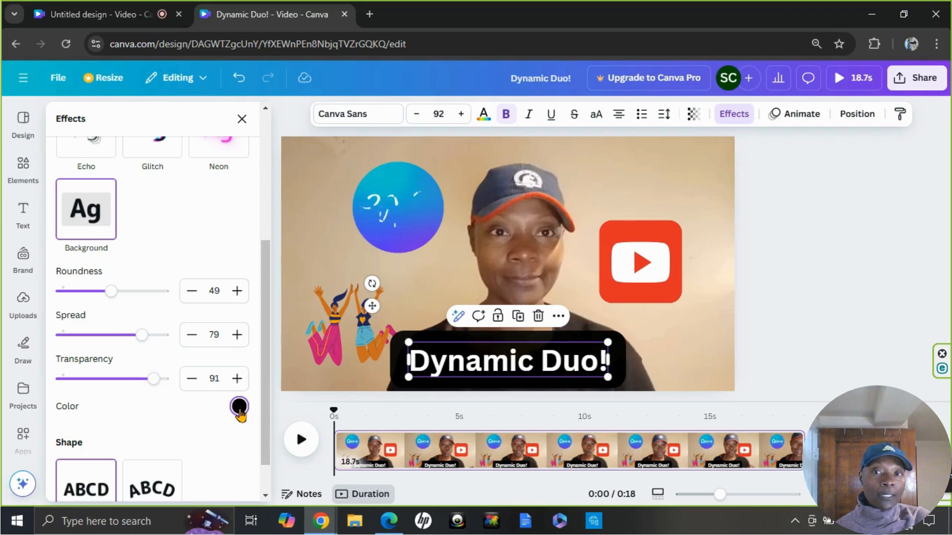
- Color the heading's background dark navy using the document colors
left_click(240, 410)
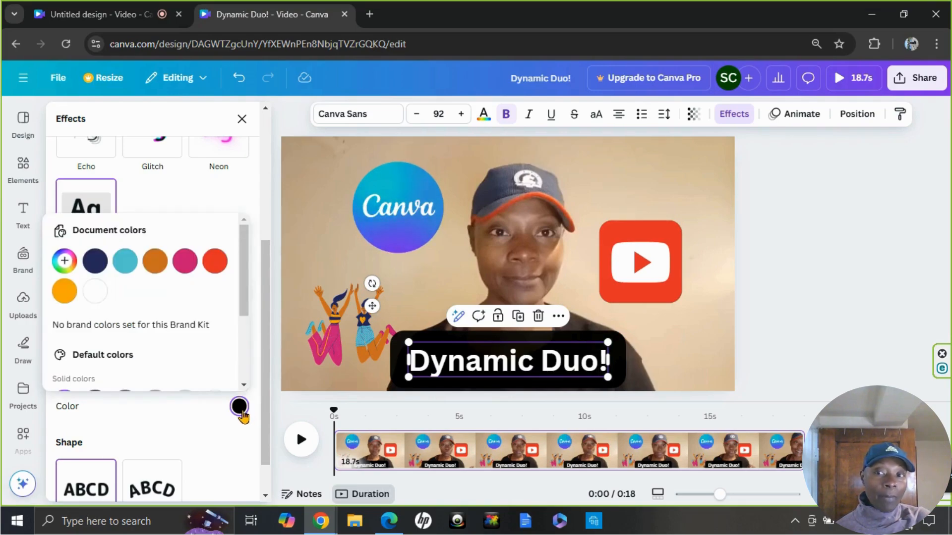
left_click(214, 261)
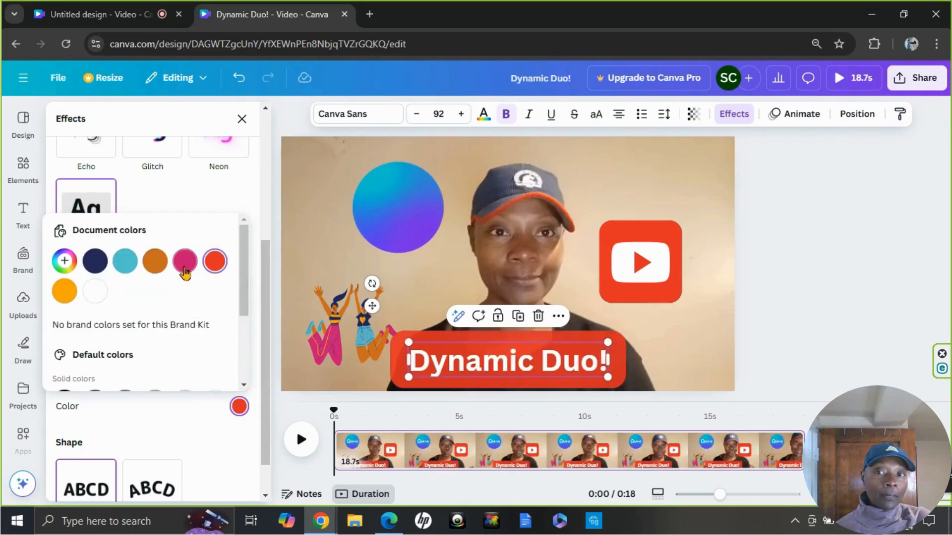
left_click(185, 271)
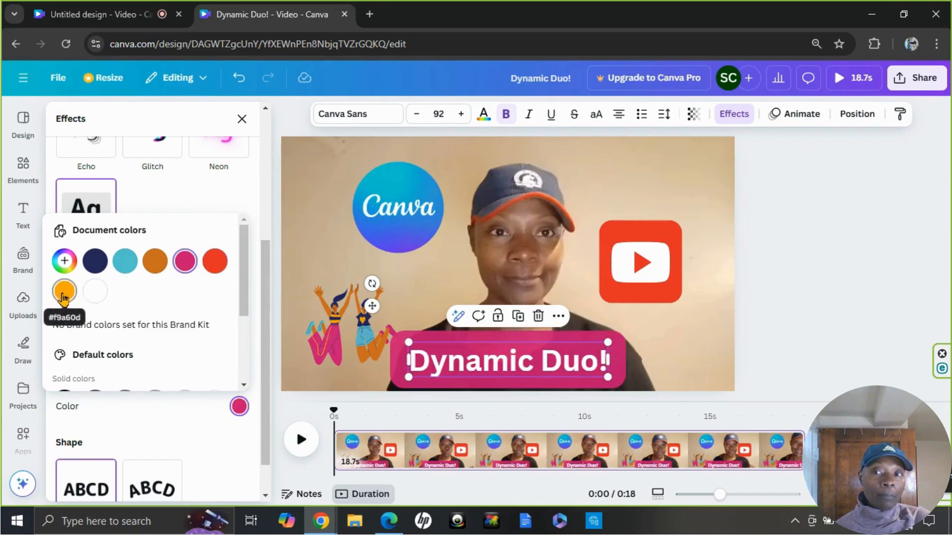
left_click(98, 263)
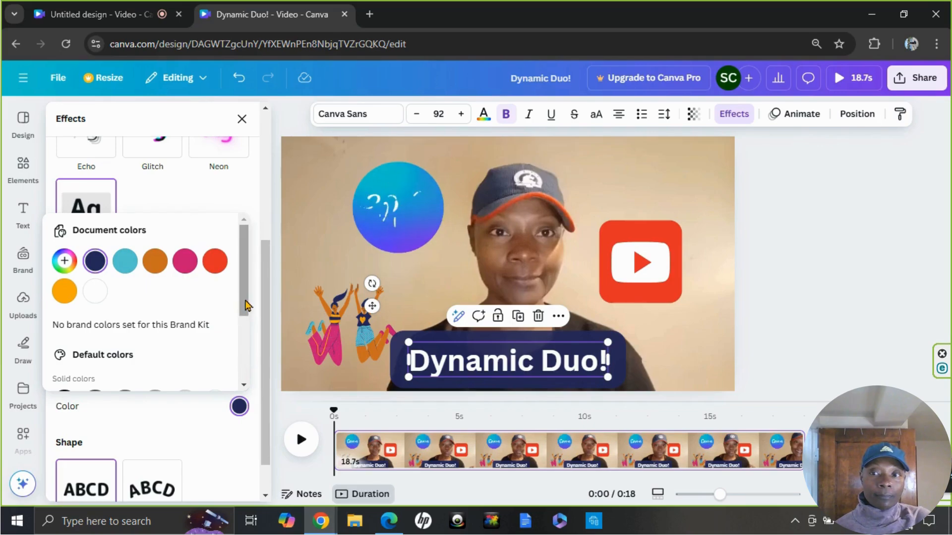
scroll(245, 327, "down", 2)
left_click(169, 433)
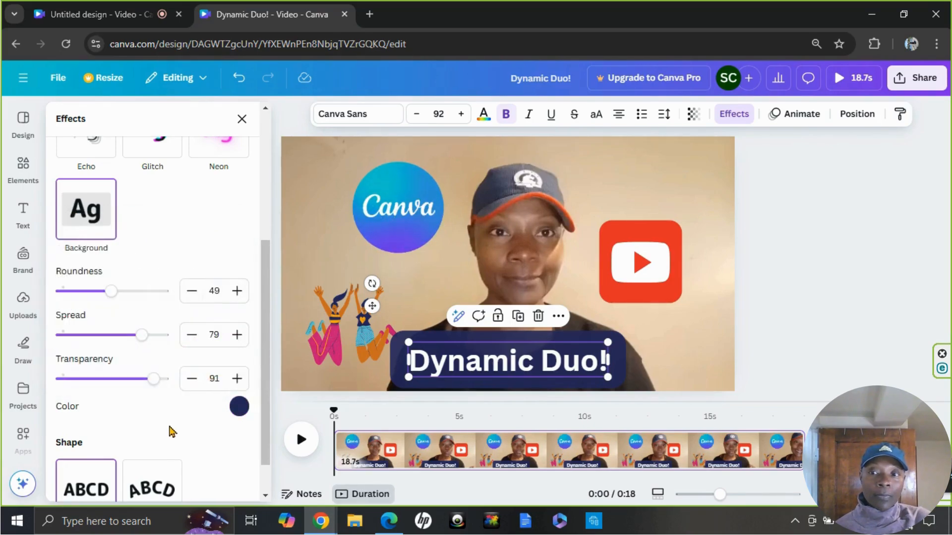
- Try the Curve shape on the heading, shift the heading slightly and restore the None shape
scroll(207, 431, "down", 1)
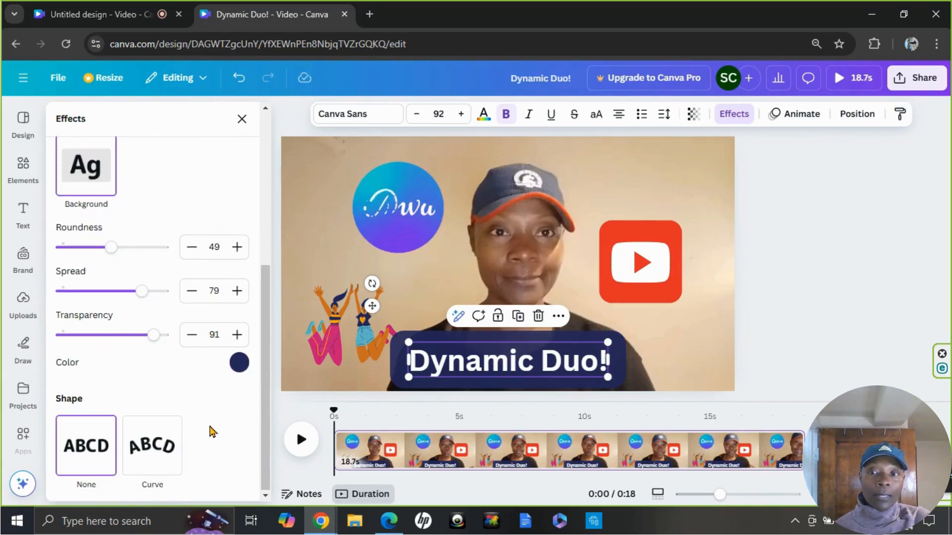
left_click(150, 461)
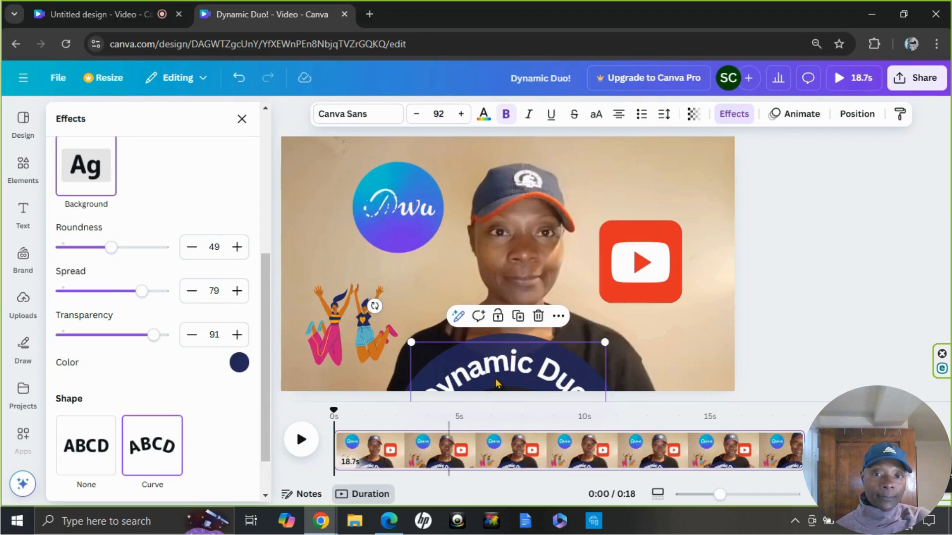
mouse_move(511, 349)
left_mouse_down()
mouse_move(510, 319)
mouse_move(487, 337)
mouse_move(526, 337)
mouse_move(512, 364)
mouse_move(512, 351)
left_mouse_up()
left_click(78, 451)
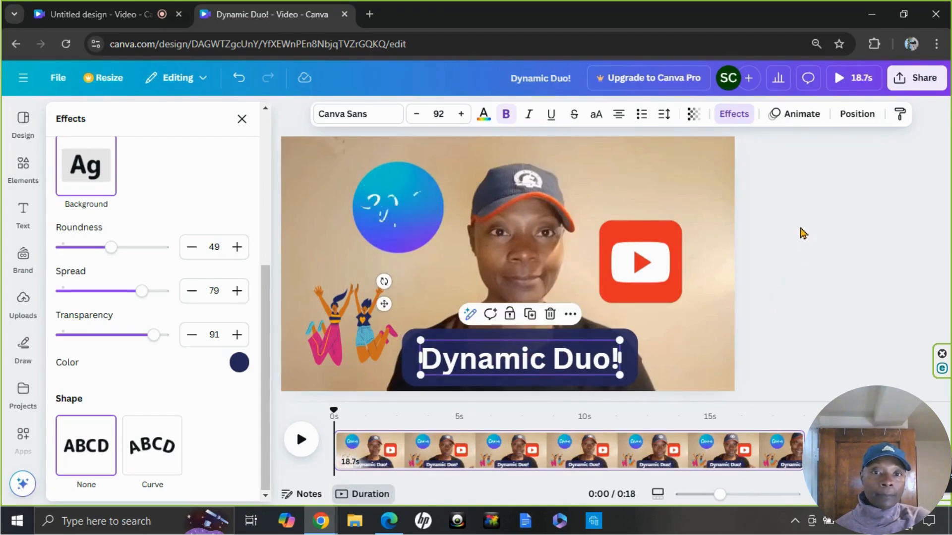
- Animate the "Dynamic Duo!" heading with the Ascend effect and deselect it
left_click(795, 121)
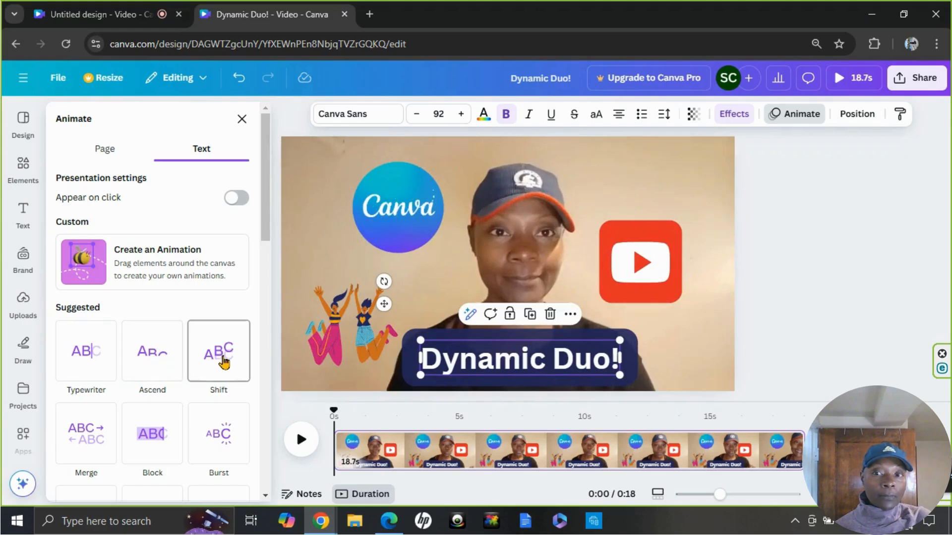
scroll(208, 358, "down", 3)
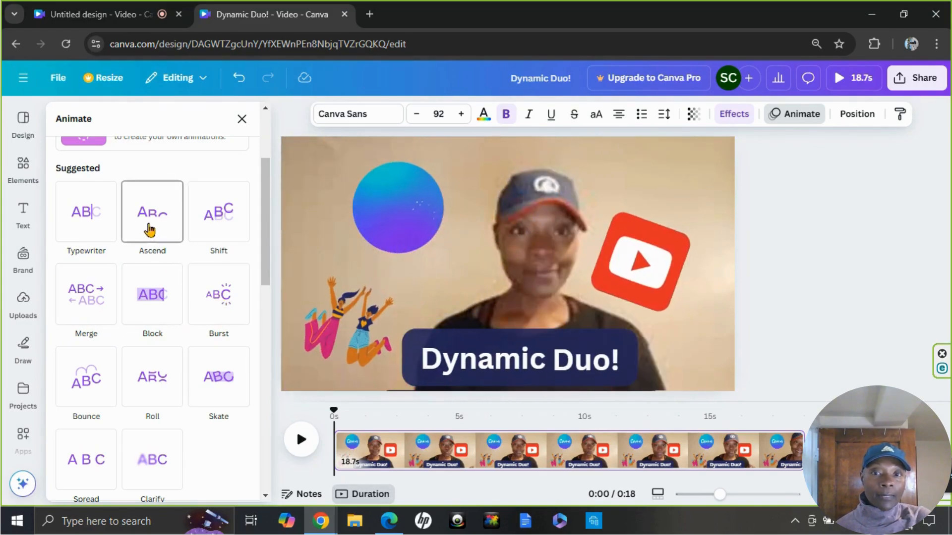
left_click(148, 230)
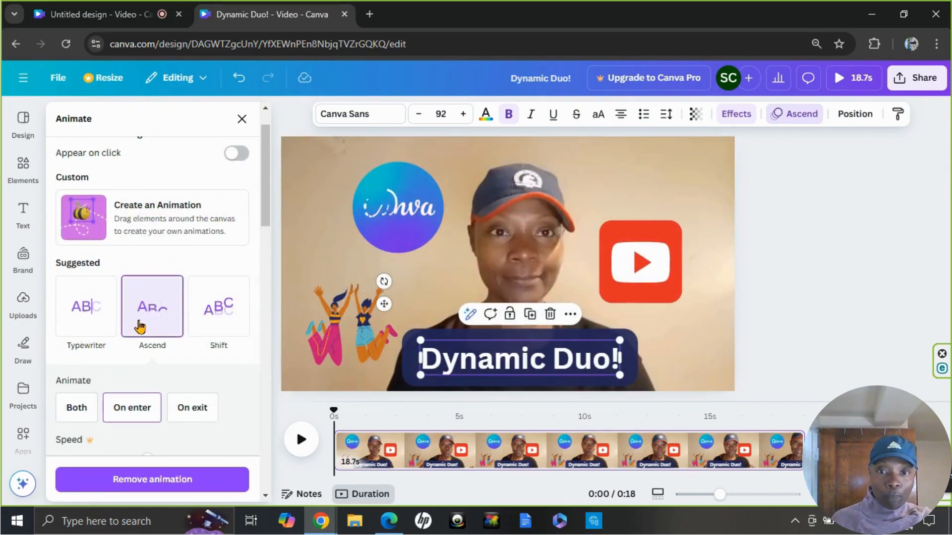
left_click(776, 345)
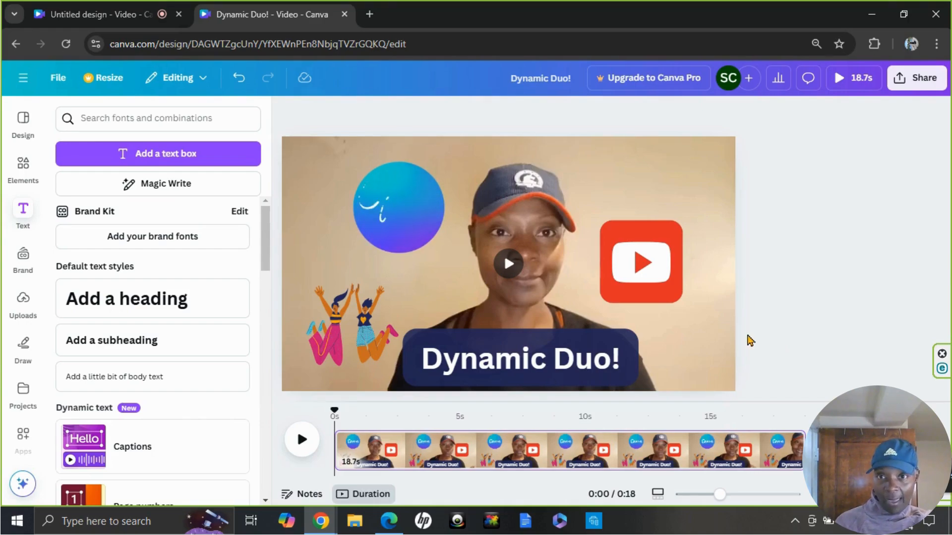
- Select the logo, YouTube icon, jumping women graphic and heading together and show their element timing on the timeline
left_click_drag(277, 128, 755, 411)
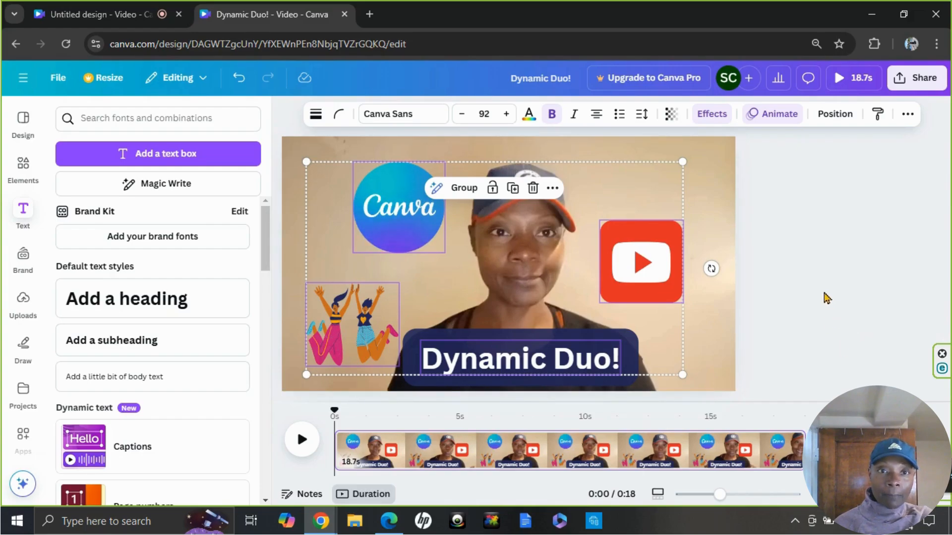
left_click(552, 189)
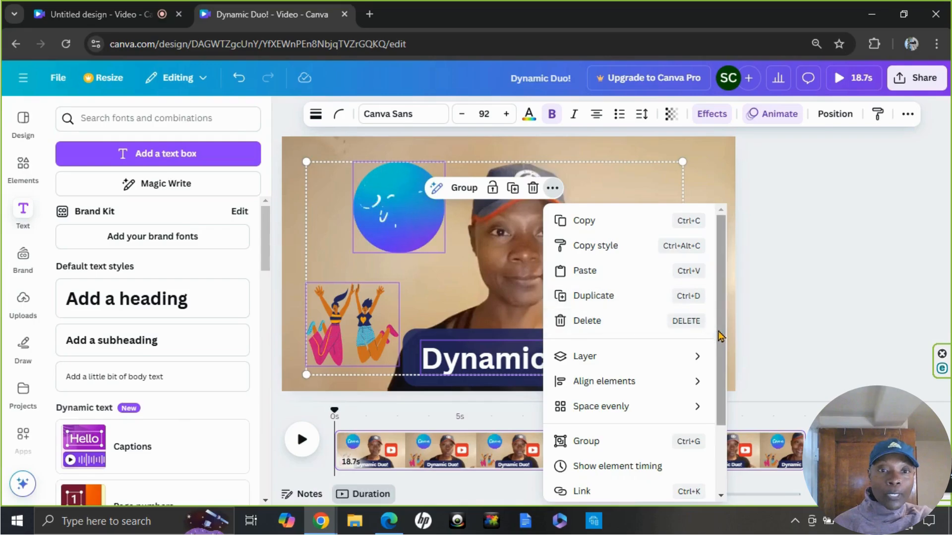
scroll(723, 407, "down", 2)
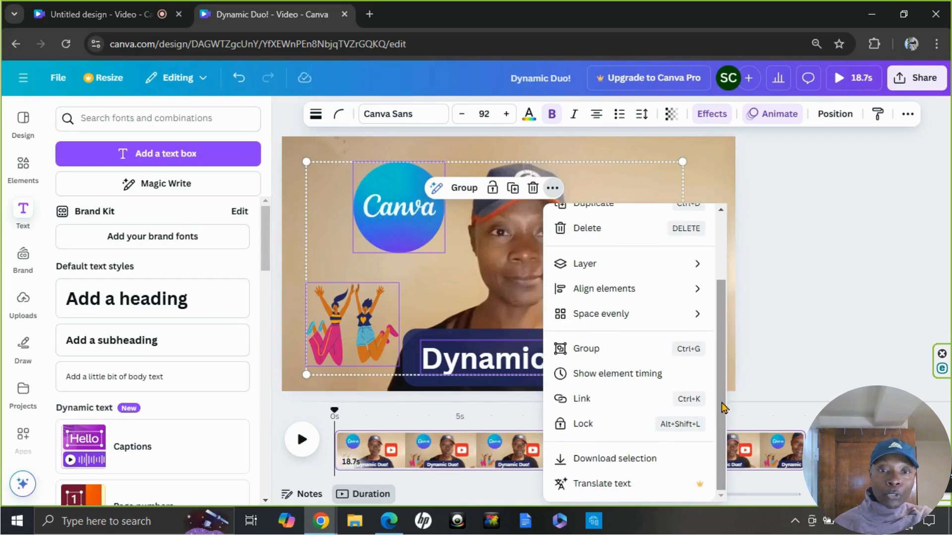
left_click(635, 377)
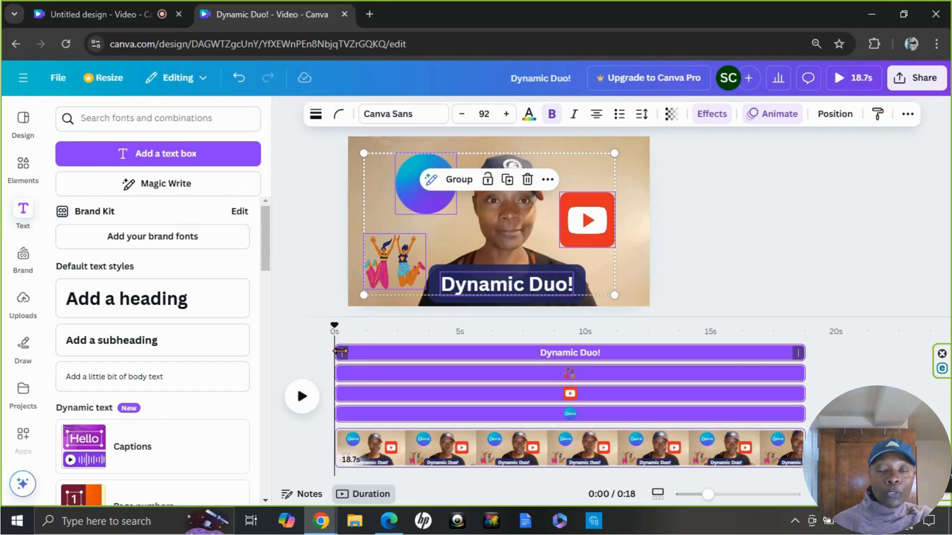
- Trim the "Dynamic Duo!" heading on the timeline so it runs from about 1.5 to 4.6 seconds
left_click_drag(344, 352, 410, 353)
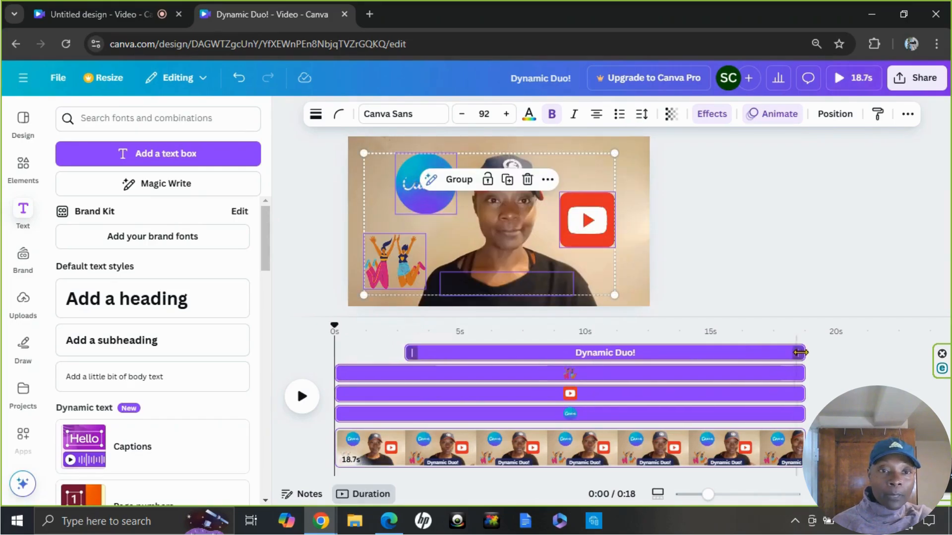
left_click_drag(776, 351, 470, 353)
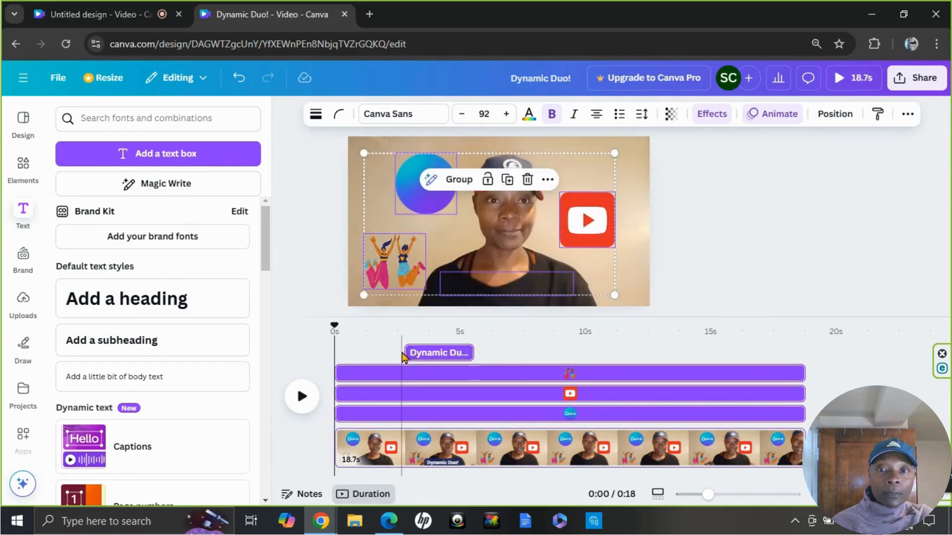
left_click_drag(391, 350, 376, 352)
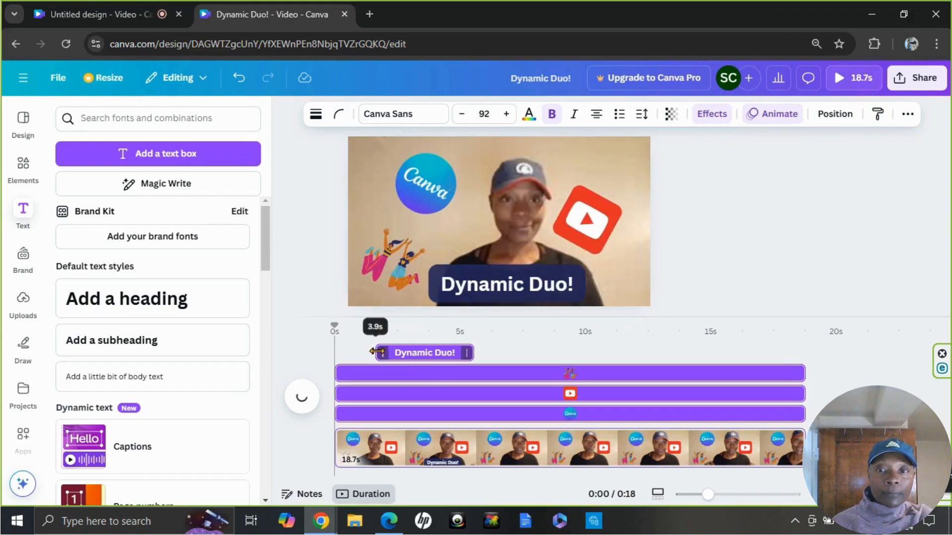
left_click(494, 368)
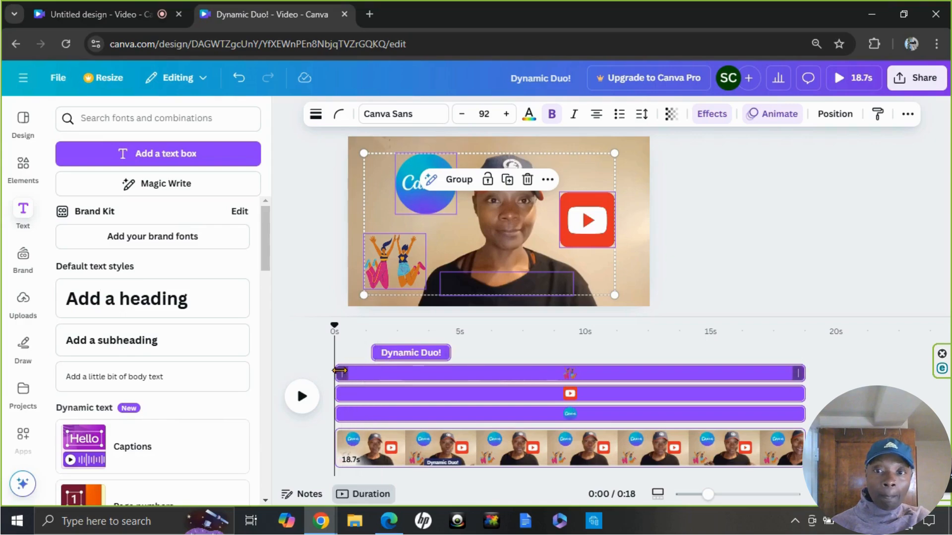
- Trim the jumping women graphic to about 12.3–14.8 seconds and the YouTube icon to about 4.6–7.6 seconds
left_click_drag(346, 373, 657, 374)
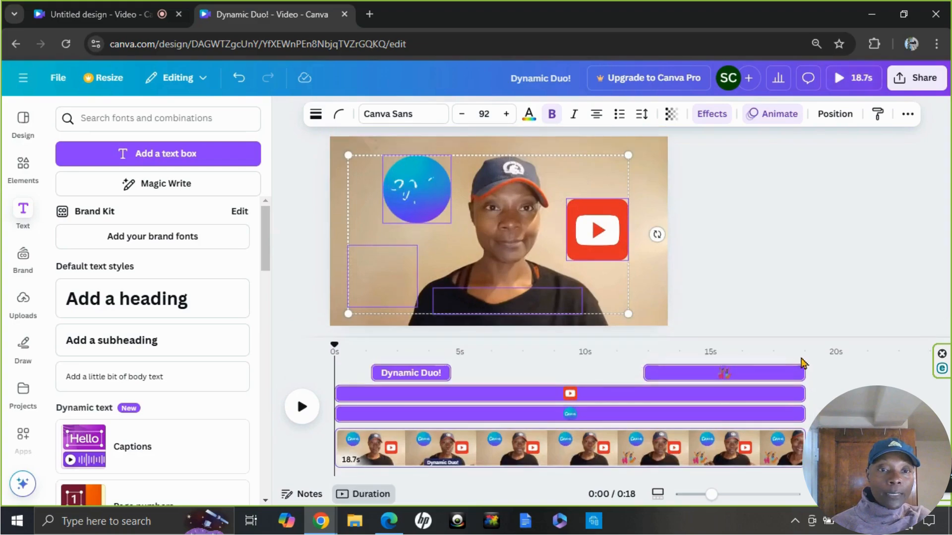
left_click_drag(781, 369, 696, 377)
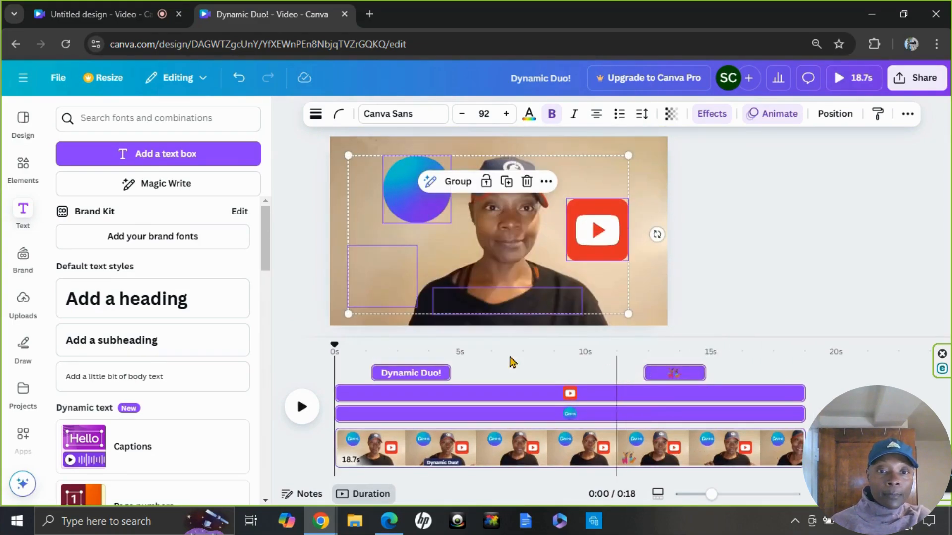
left_click_drag(339, 393, 455, 393)
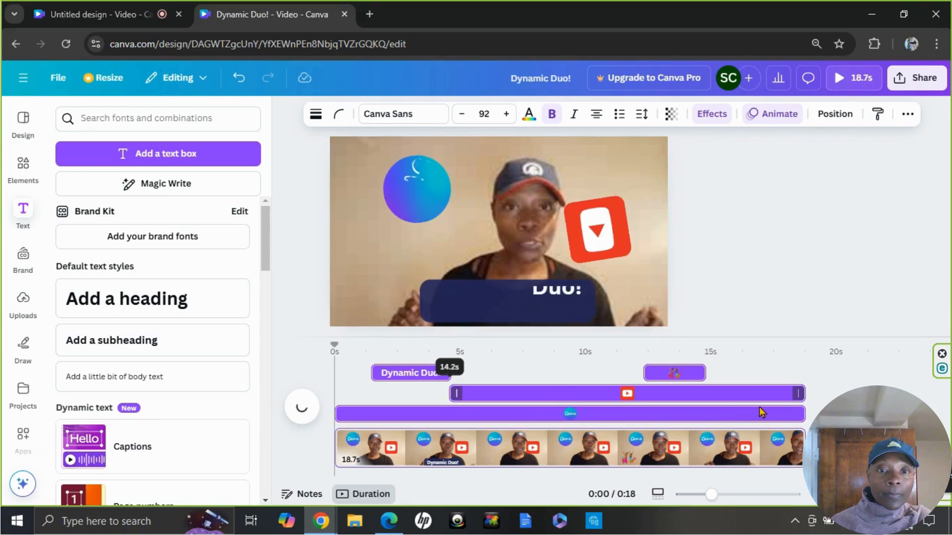
left_click_drag(799, 393, 516, 392)
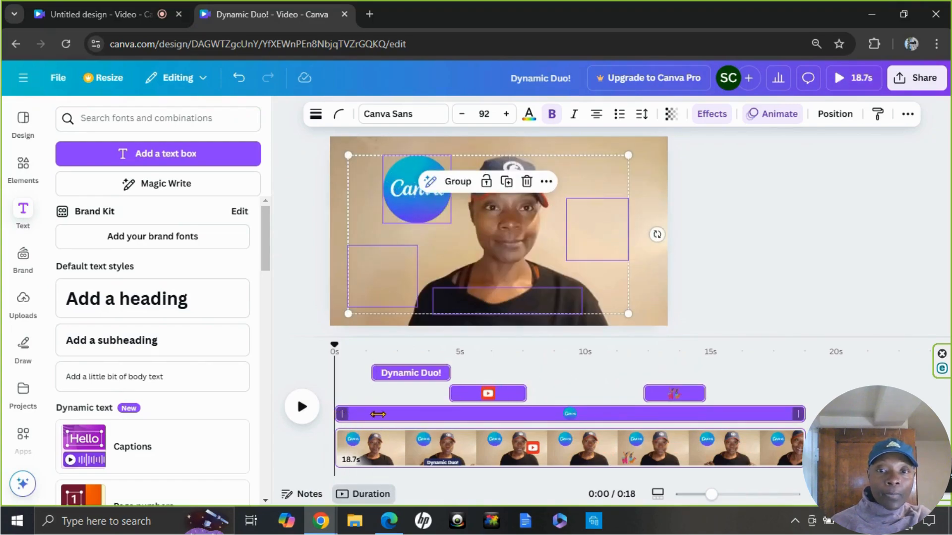
- Trim the Canva logo to about 4.3–7.6 seconds and extend the YouTube icon to start at the same moment
left_click_drag(378, 414, 442, 415)
left_click_drag(797, 414, 518, 418)
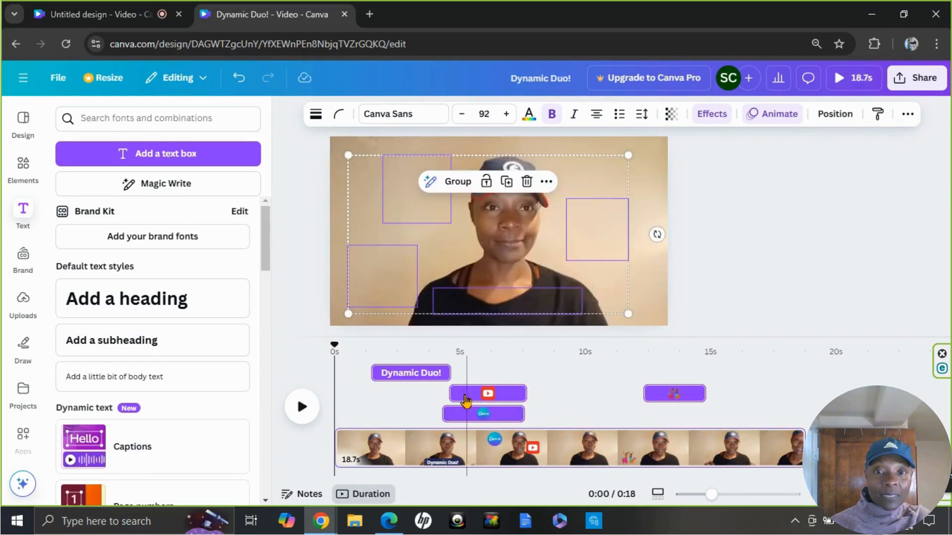
left_click_drag(450, 393, 443, 394)
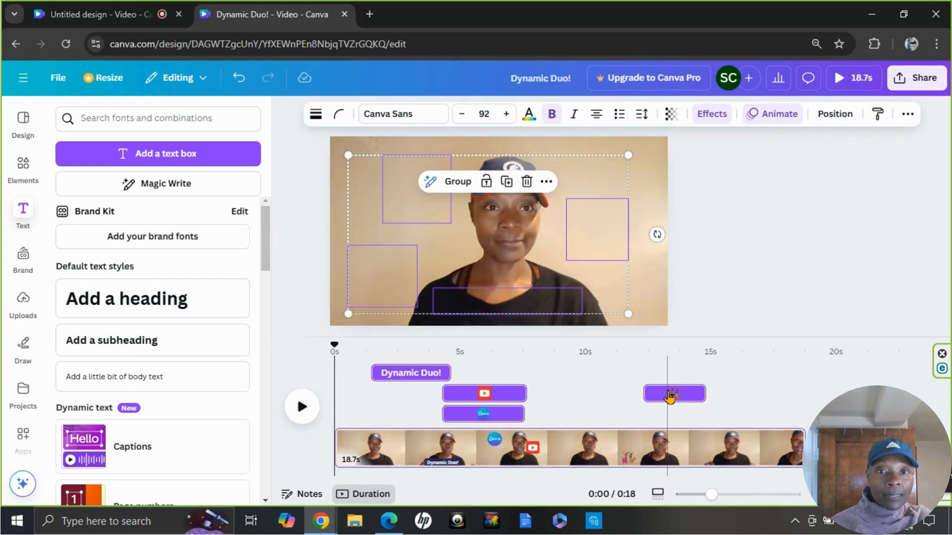
- Retime the jumping women graphic to run from about 10.3 to 13.1 seconds and preview the video
left_click_drag(630, 393, 593, 394)
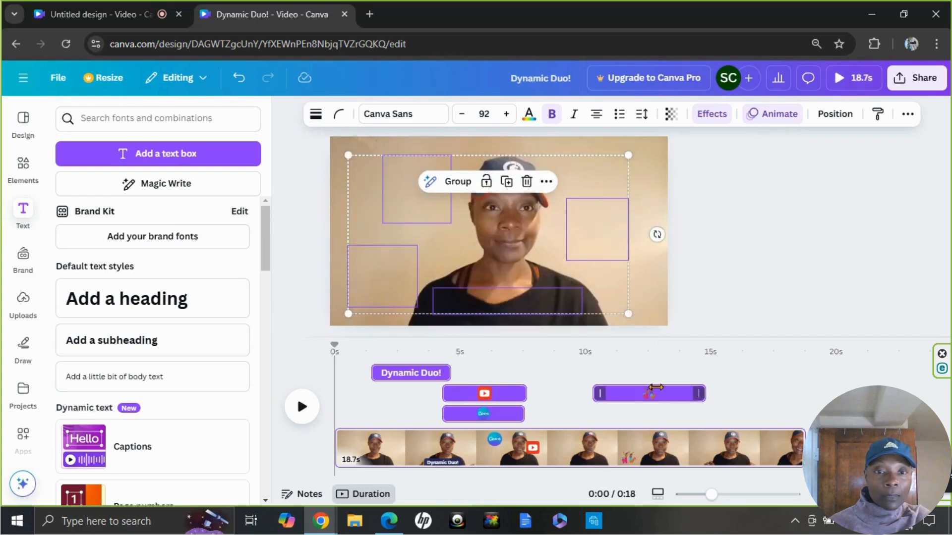
left_click_drag(656, 387, 666, 389)
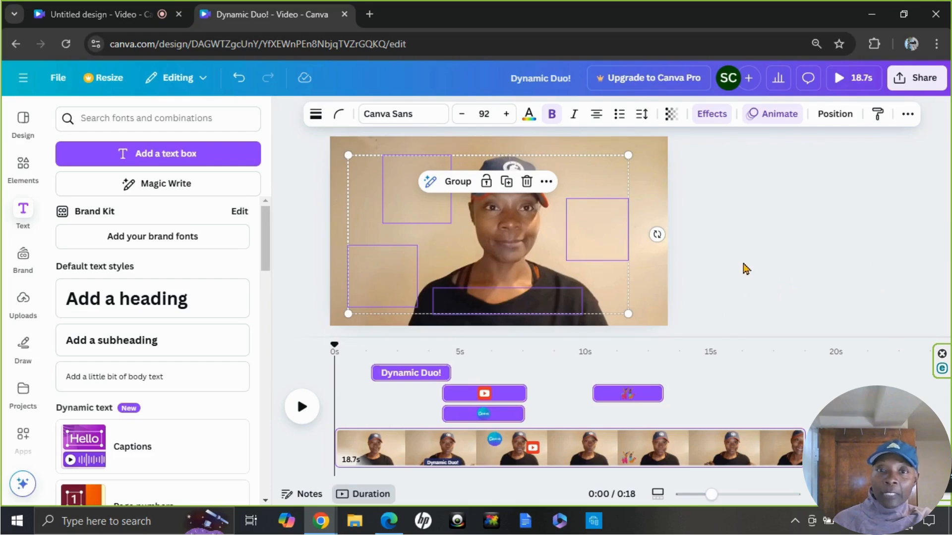
left_click(299, 404)
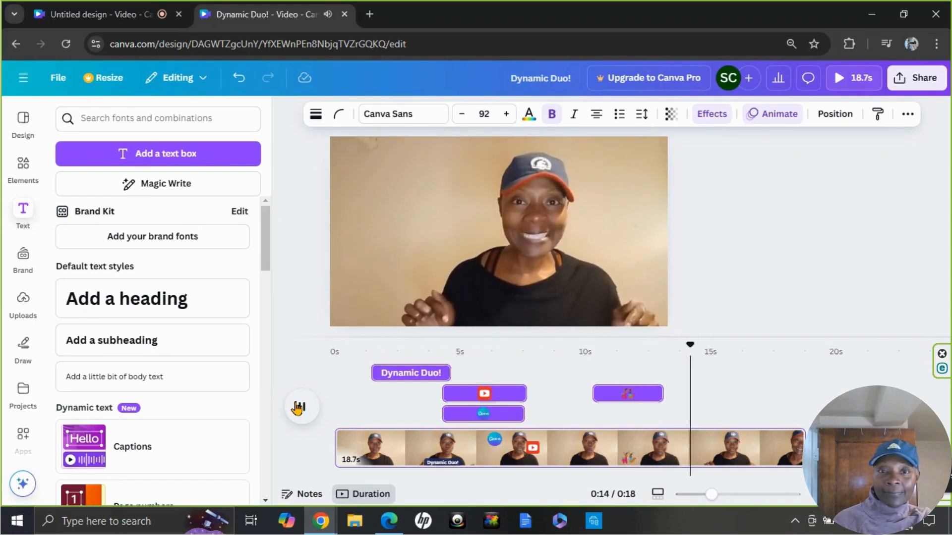
left_click(302, 407)
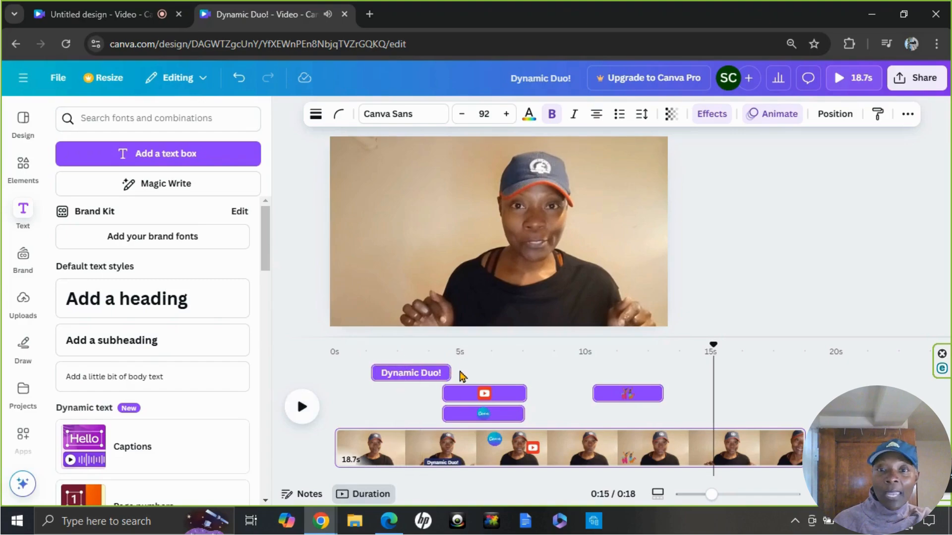
- Shorten the heading to end at about 3.1 seconds and the YouTube icon and Canva logo at about 6.7 seconds
left_click_drag(443, 373, 414, 375)
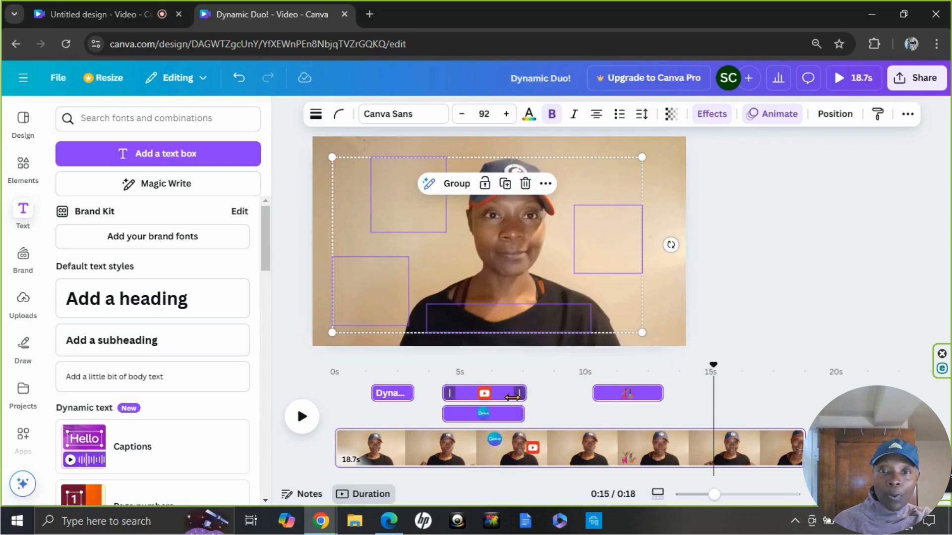
left_click_drag(495, 396, 503, 419)
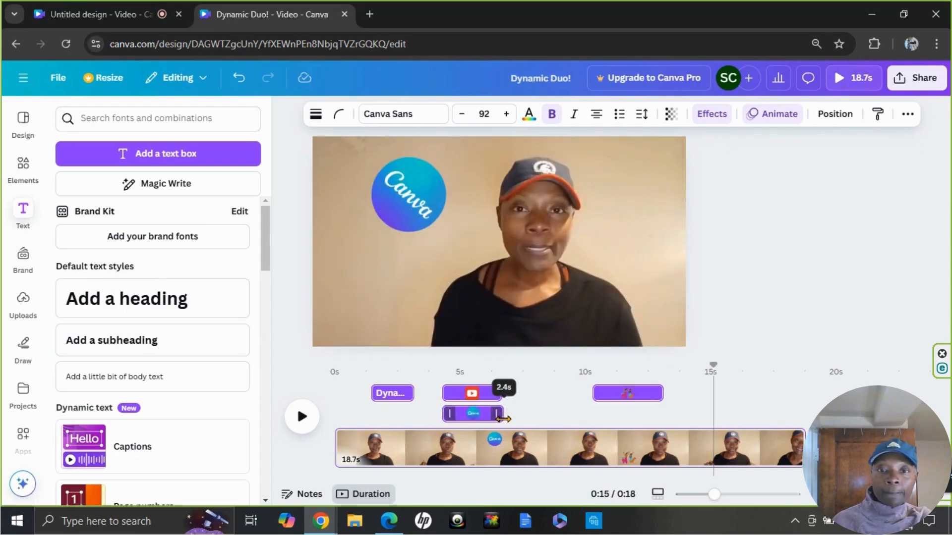
- Retime the jumping women graphic to run from about 8.5 to 10.8 seconds
left_click(655, 394)
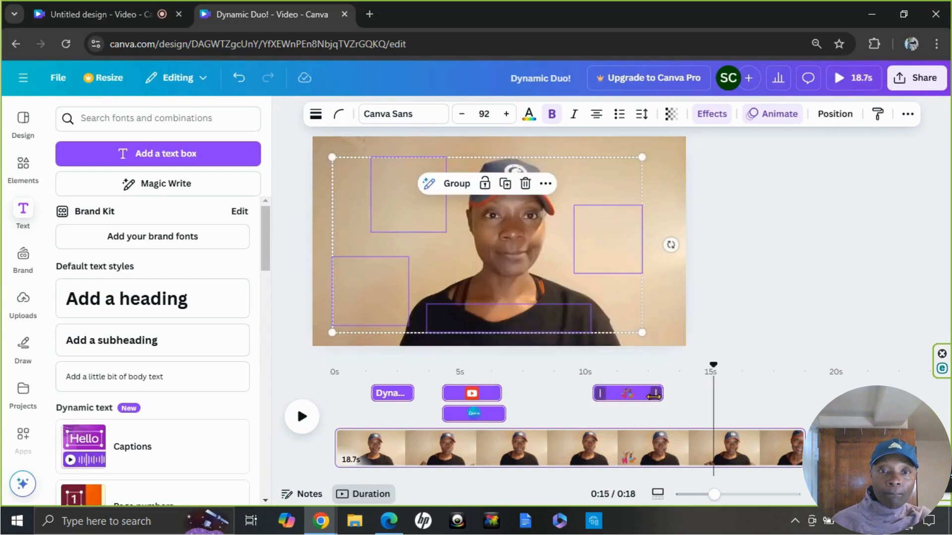
left_click_drag(580, 392, 547, 395)
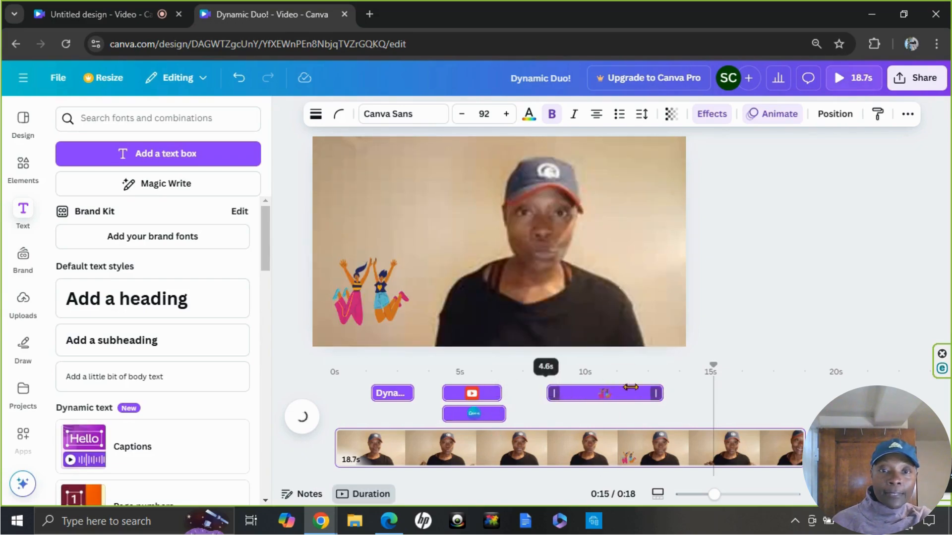
left_click_drag(615, 391, 606, 391)
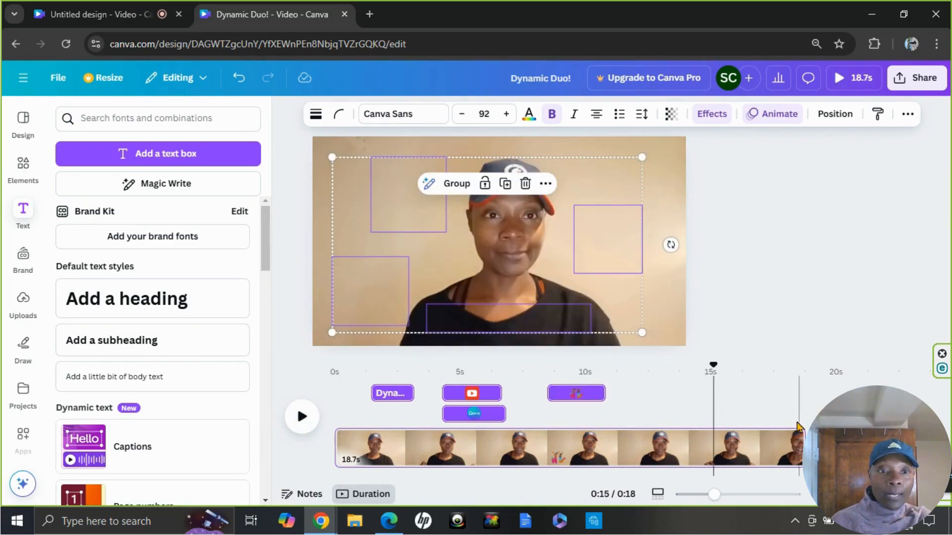
- Preview the video from the beginning to check when the heading and graphics appear
left_click_drag(714, 365, 320, 378)
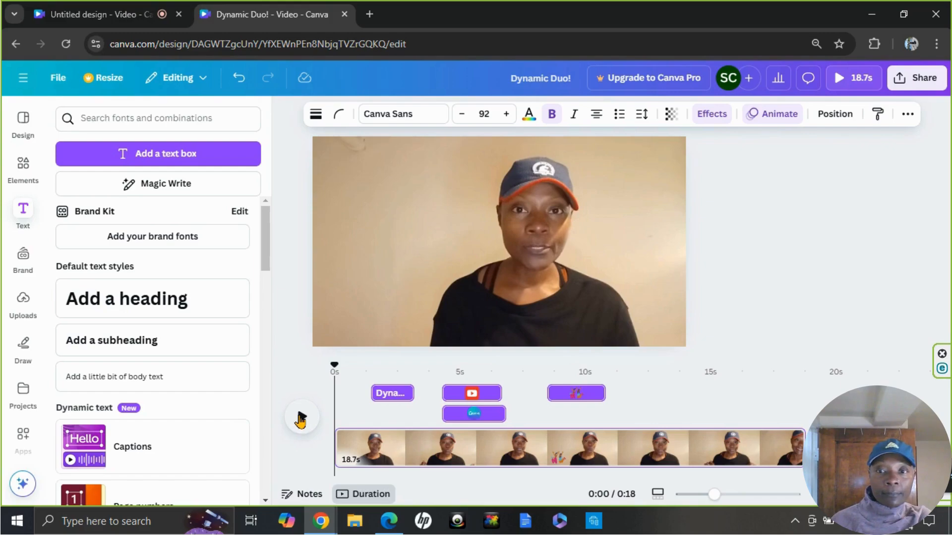
left_click(301, 418)
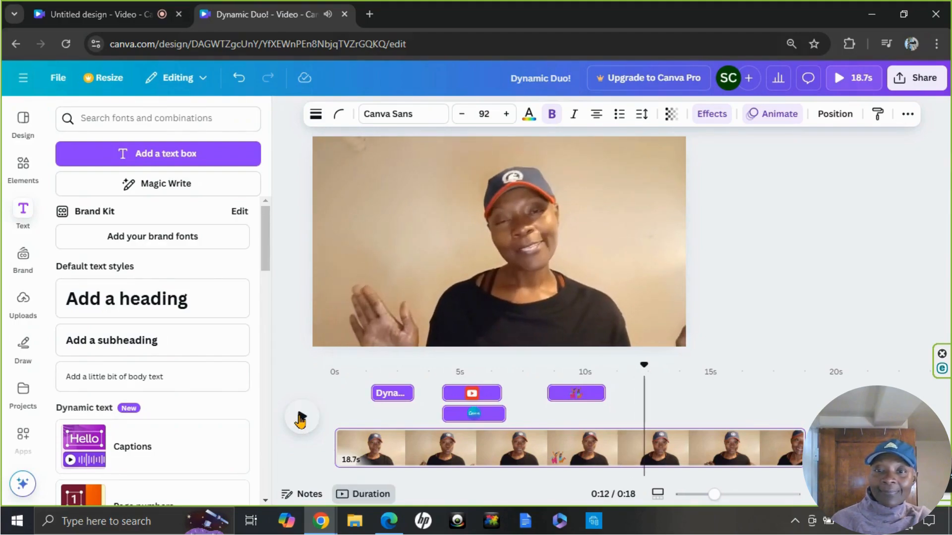
left_click(300, 418)
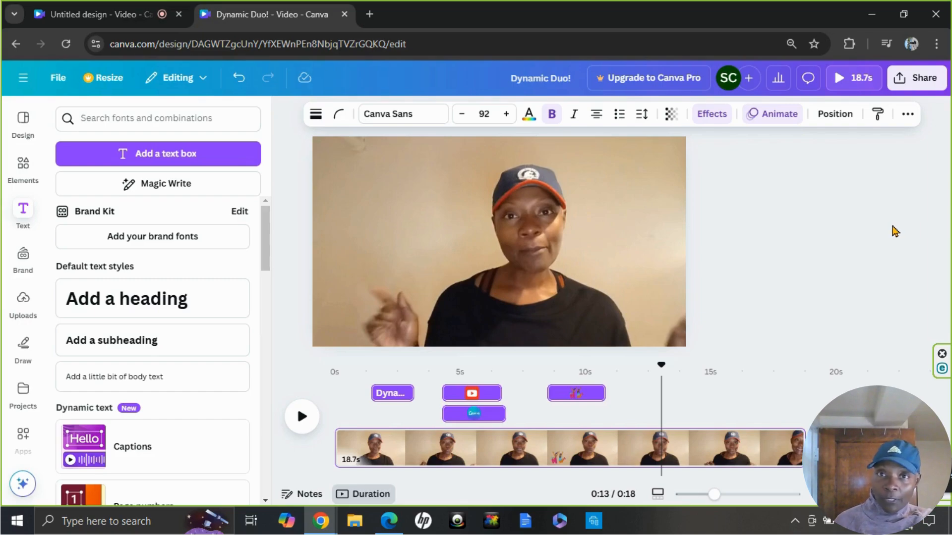
- Download the design as an MP4 video at 1080p (HD)
left_click(917, 80)
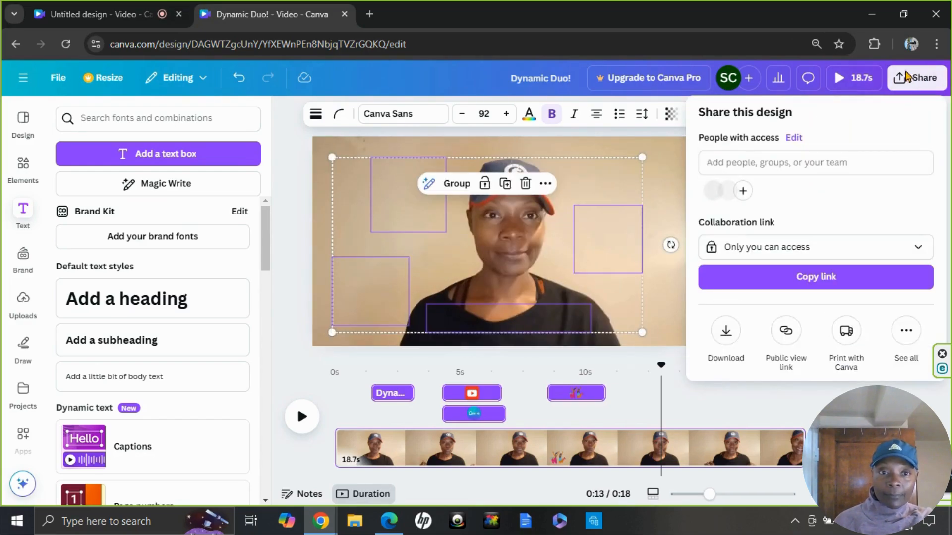
left_click(726, 334)
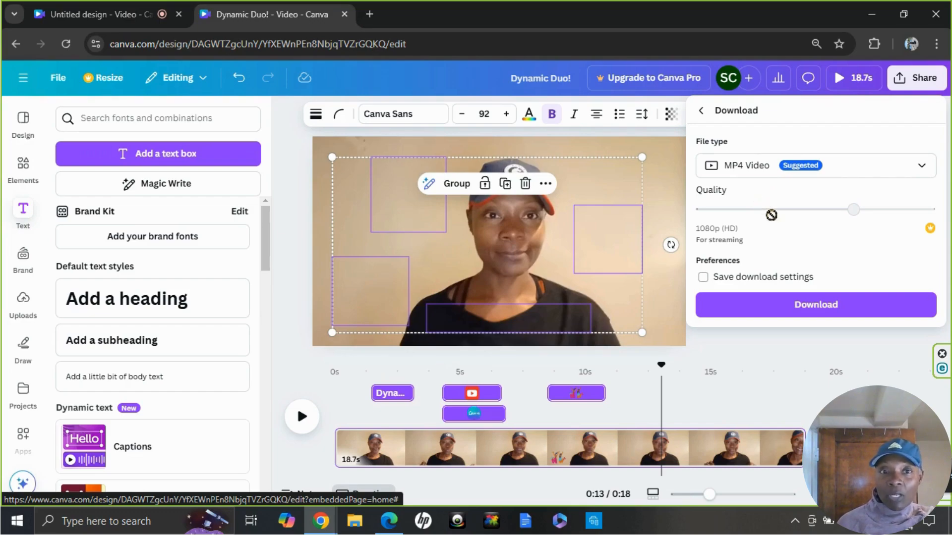
left_click(797, 312)
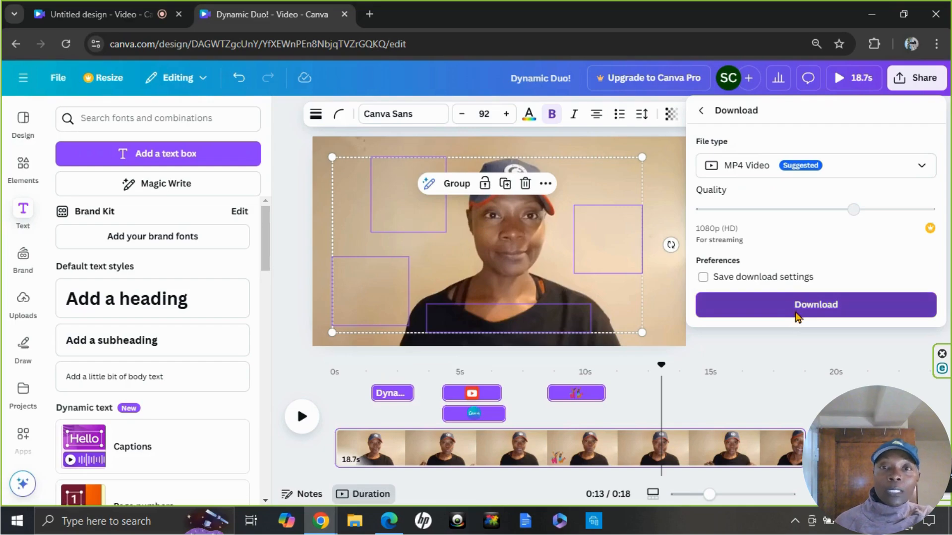